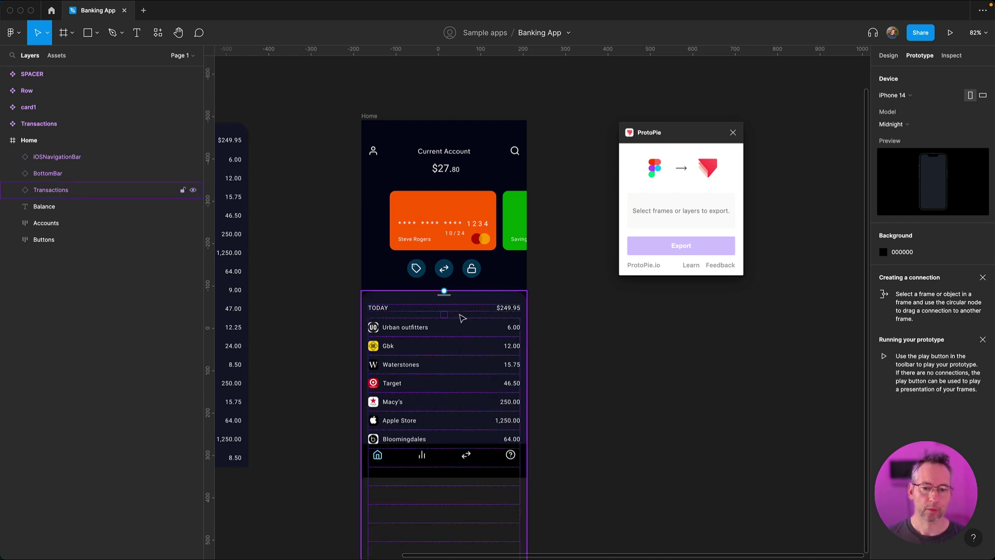
# Step: Compare what the ProtoPie plugin would export for the Transactions sheet and the Home frame
pyautogui.click(435, 311)
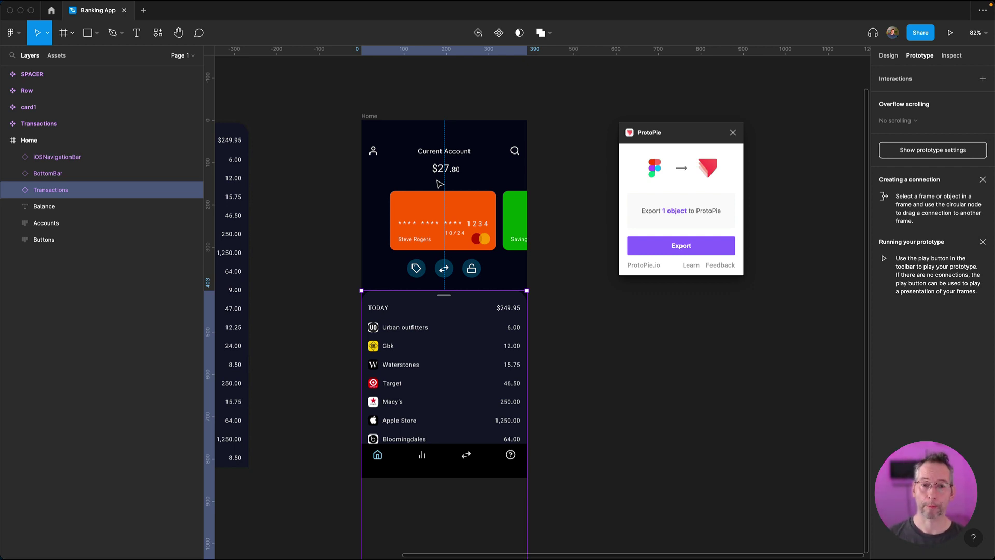
pyautogui.click(369, 116)
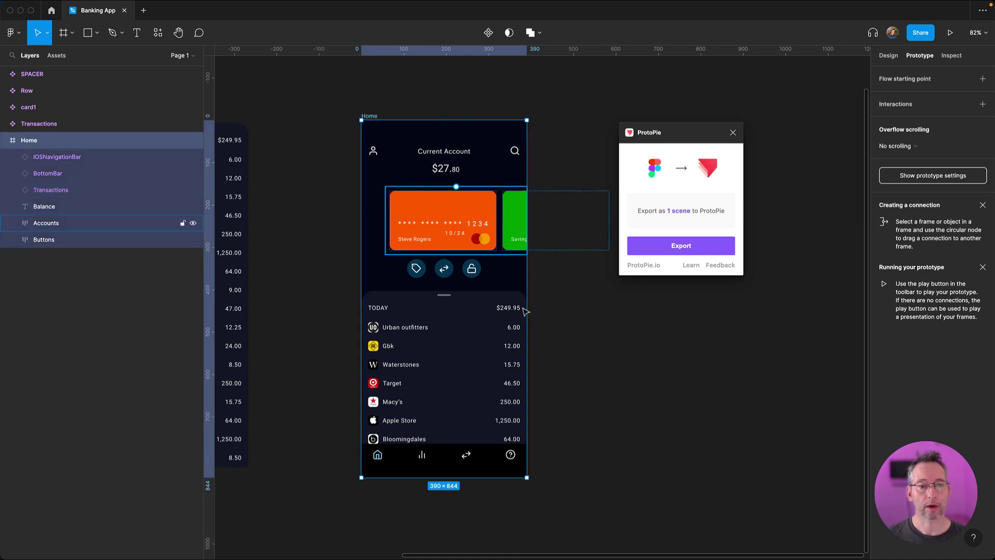
pyautogui.click(641, 389)
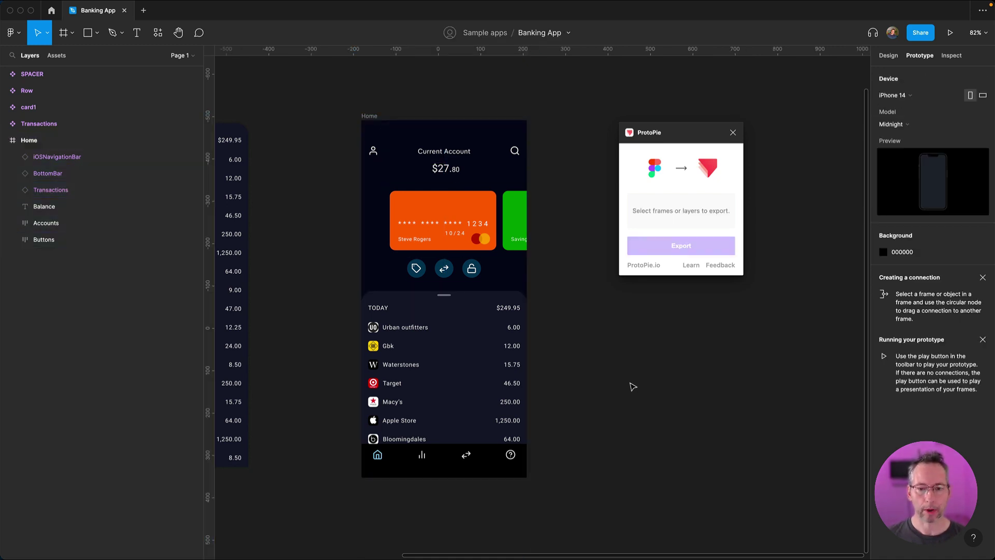
pyautogui.press('super+Tab')
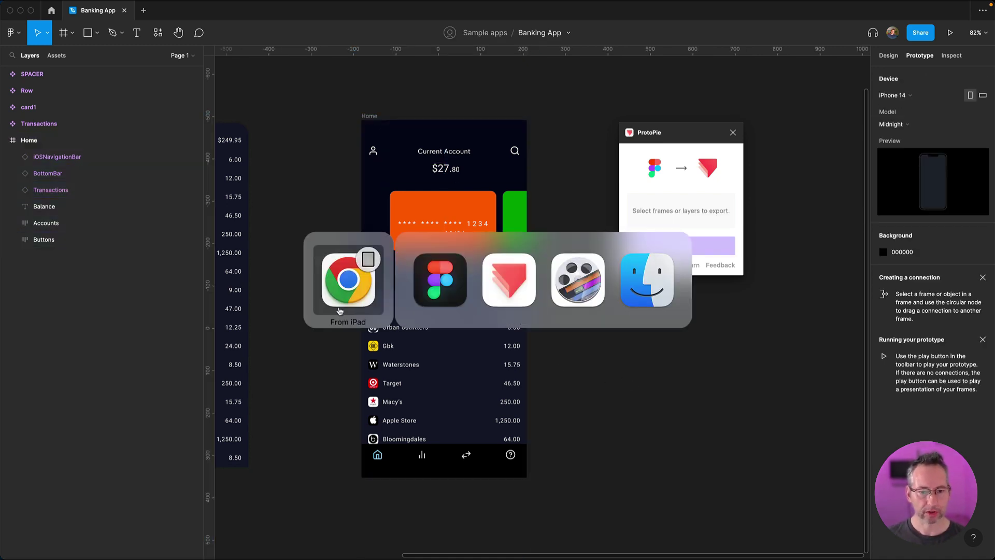
# Step: Create a new blank pie and set its device to iPhone 12/12 Pro (390 × 844)
pyautogui.click(503, 293)
pyautogui.click(220, 234)
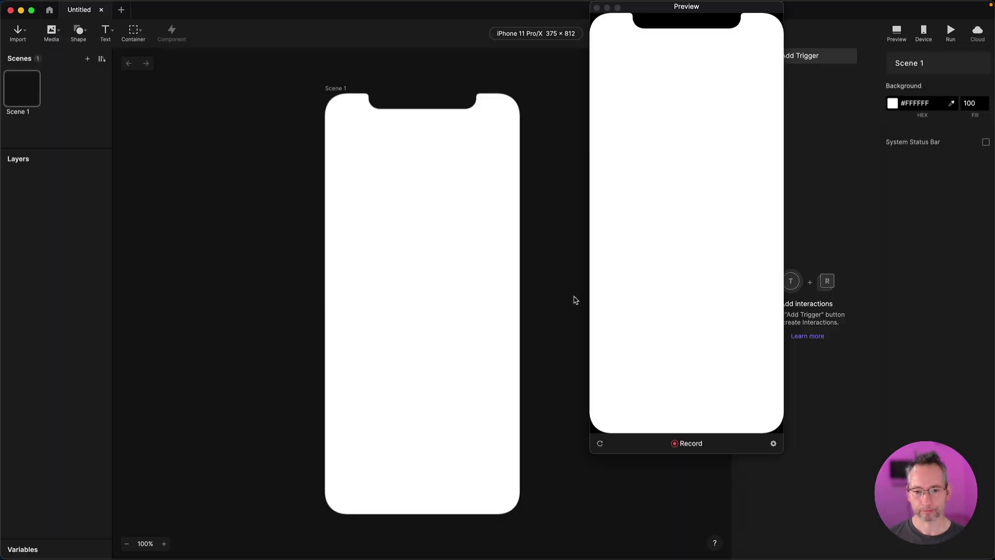
pyautogui.click(597, 8)
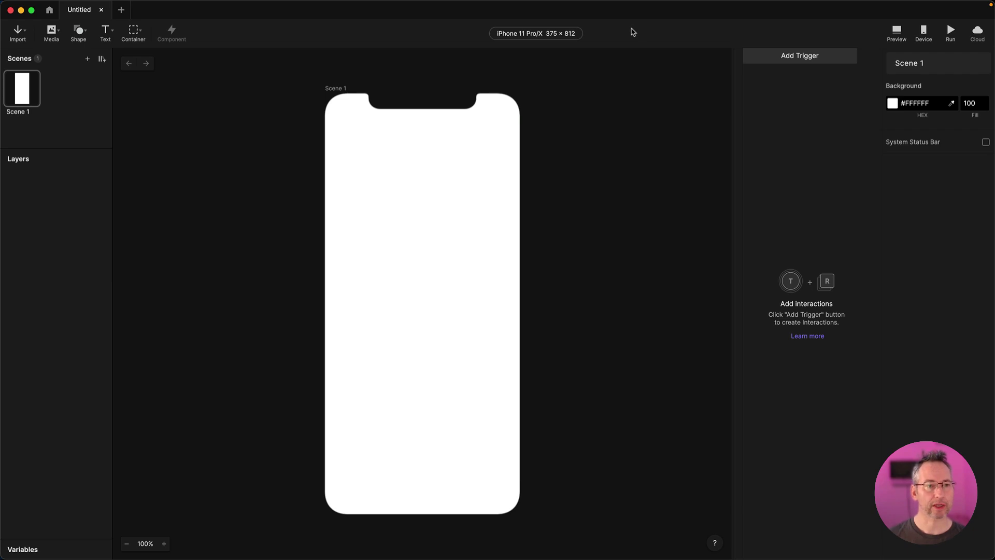
pyautogui.click(537, 34)
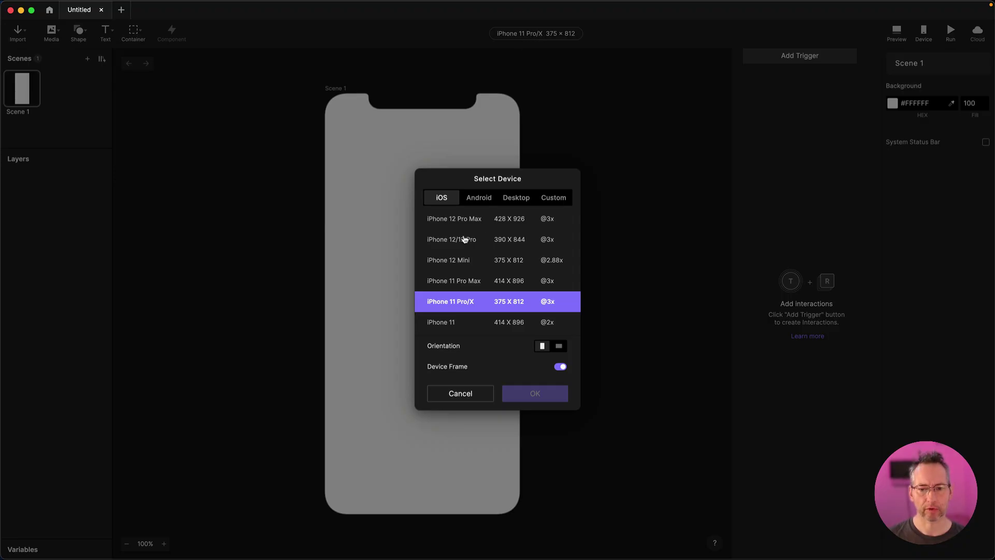
pyautogui.click(465, 240)
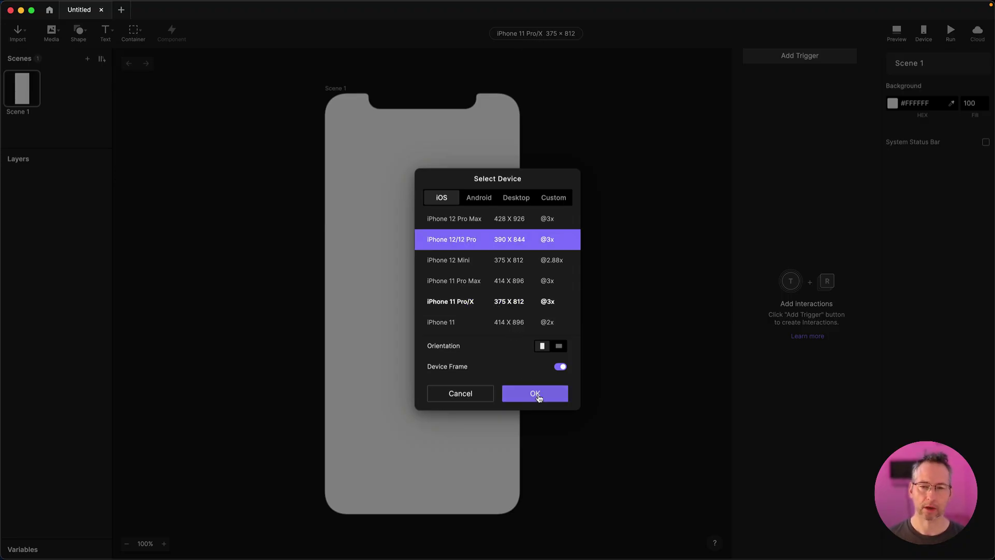
pyautogui.click(539, 396)
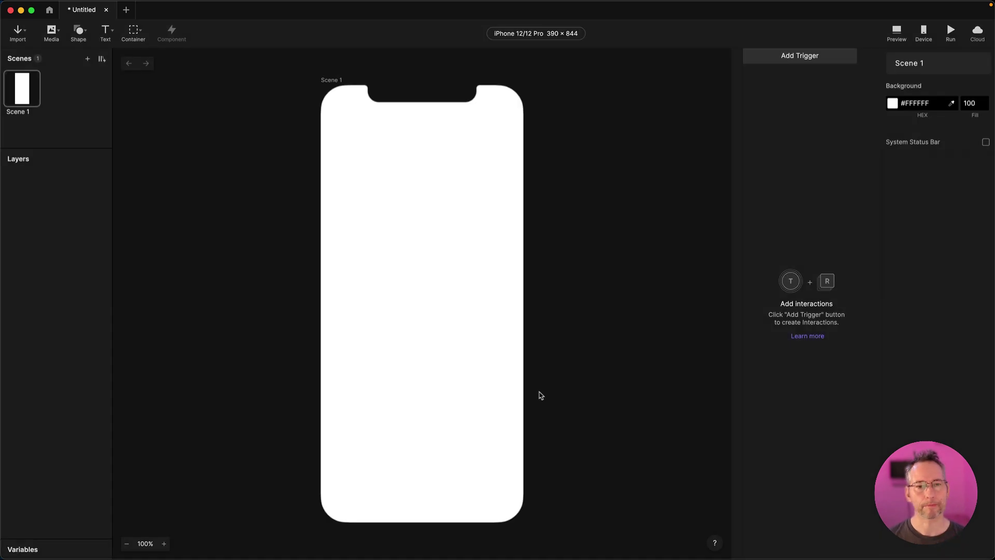
pyautogui.hscroll(-2, 418, 333)
pyautogui.press('super+Tab')
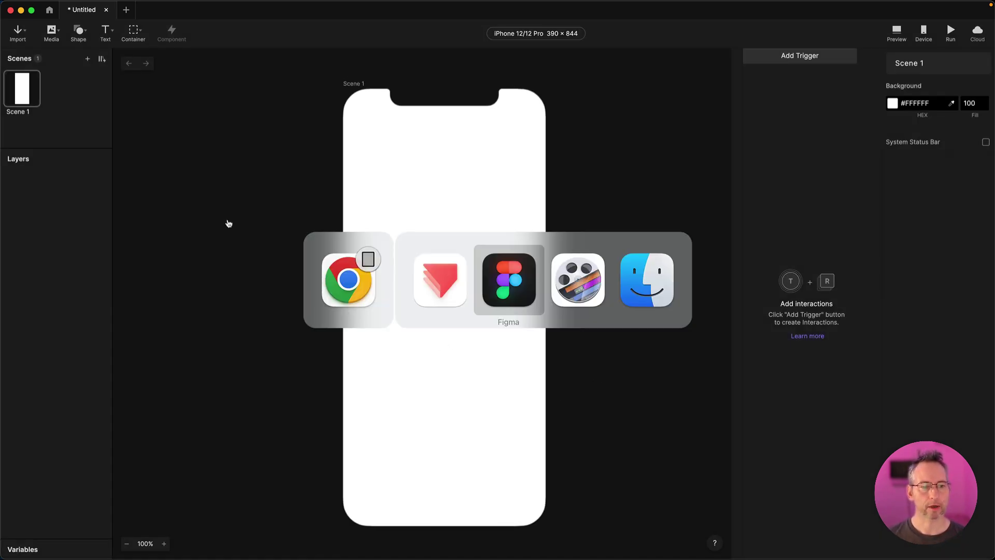
# Step: Select the Home frame and export it to ProtoPie as one scene with the plugin
pyautogui.click(505, 291)
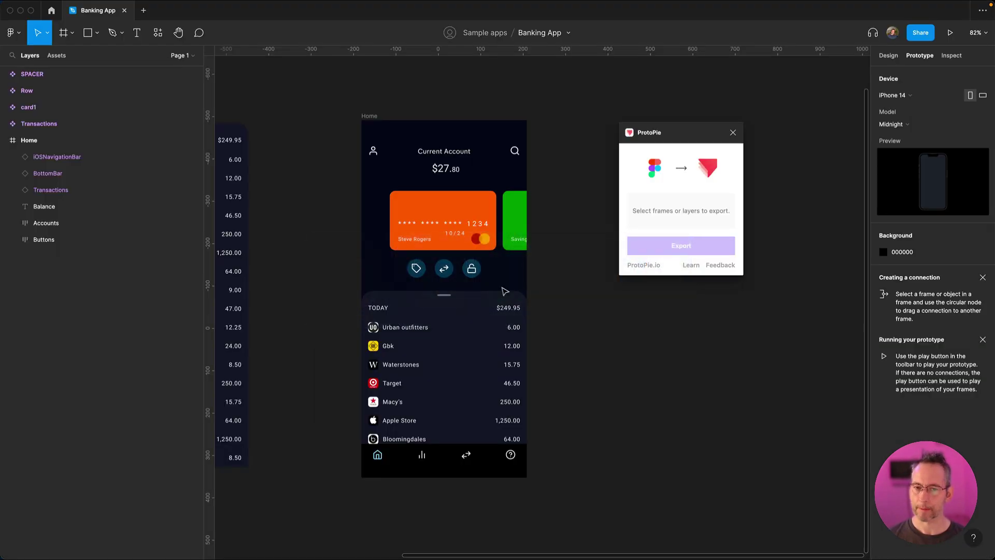
pyautogui.click(369, 116)
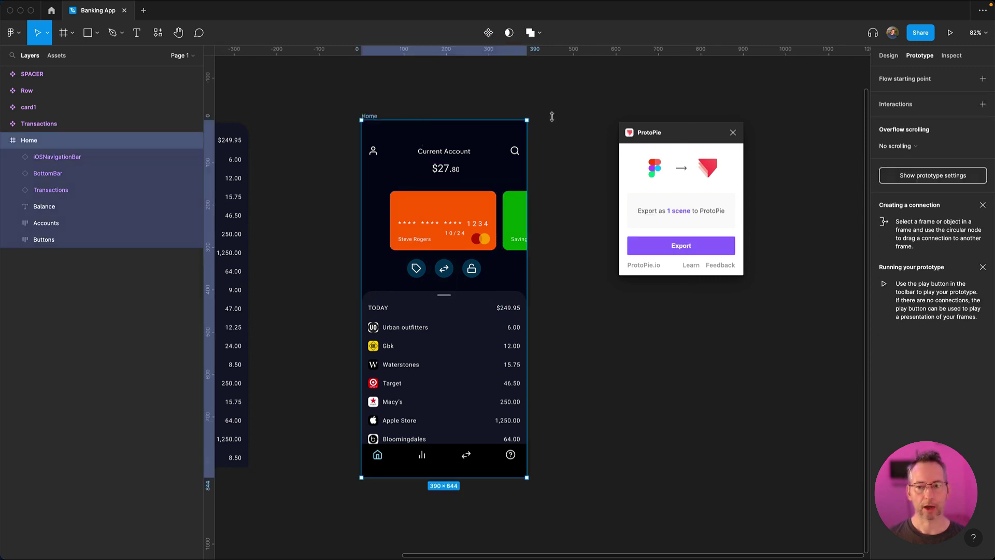
pyautogui.moveTo(658, 134); pyautogui.dragTo(629, 127)
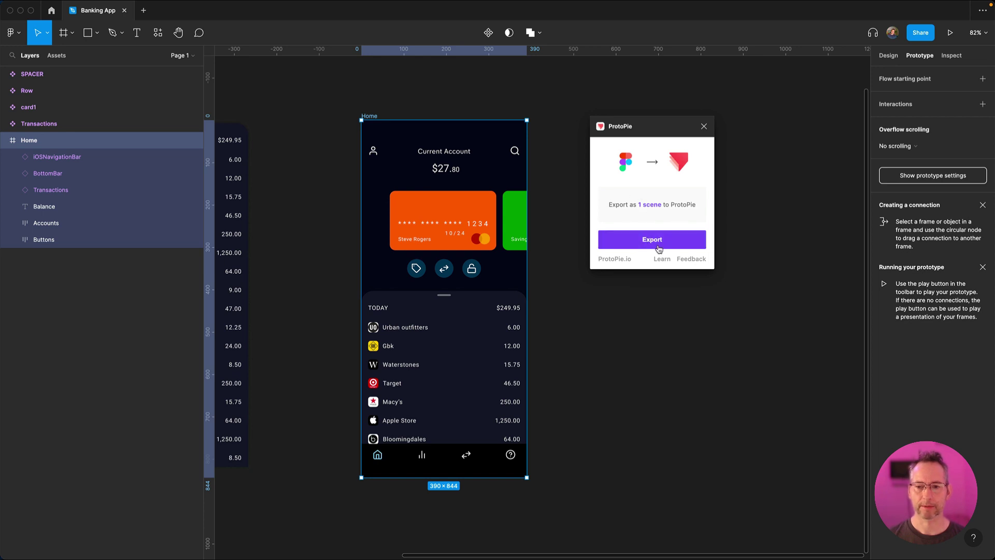
pyautogui.click(659, 249)
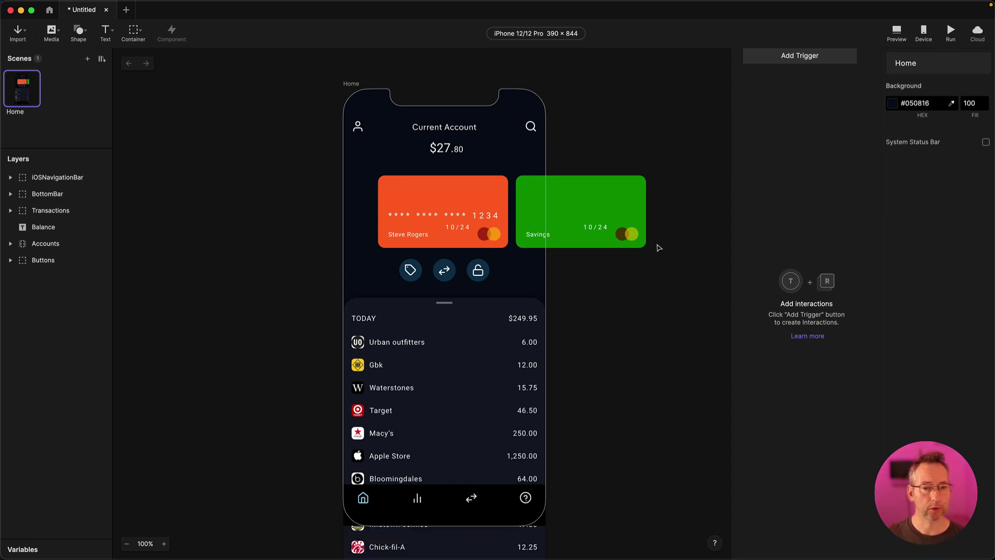
# Step: Select the Transactions layer in the imported Home scene's Layers panel
pyautogui.click(36, 214)
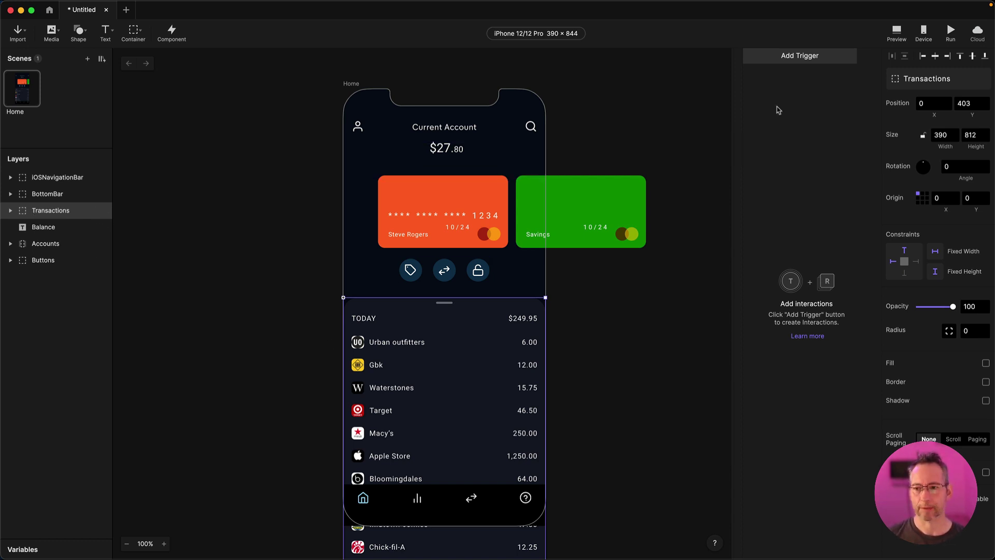
# Step: Add a Drag trigger on Transactions with a Move response, after a quick preview check
pyautogui.click(787, 58)
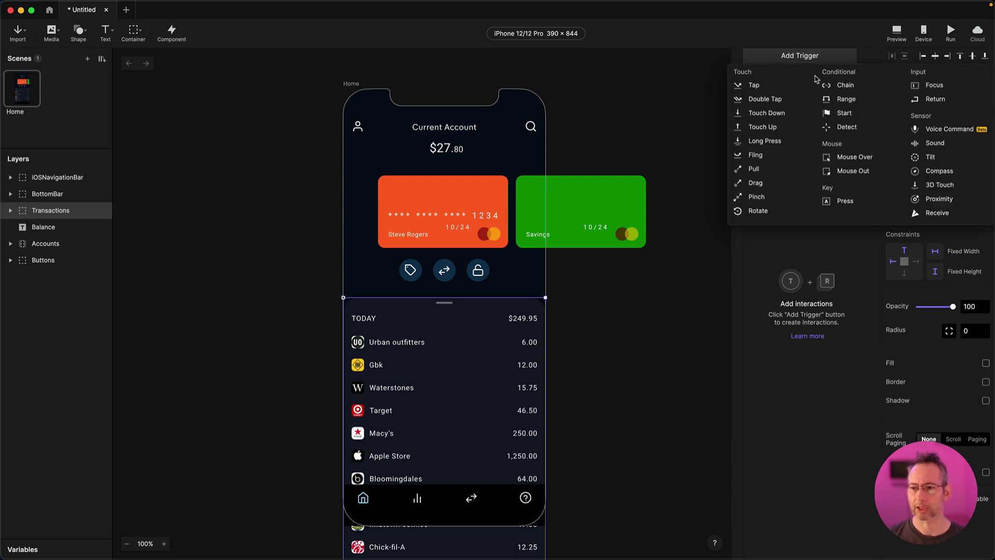
pyautogui.click(774, 185)
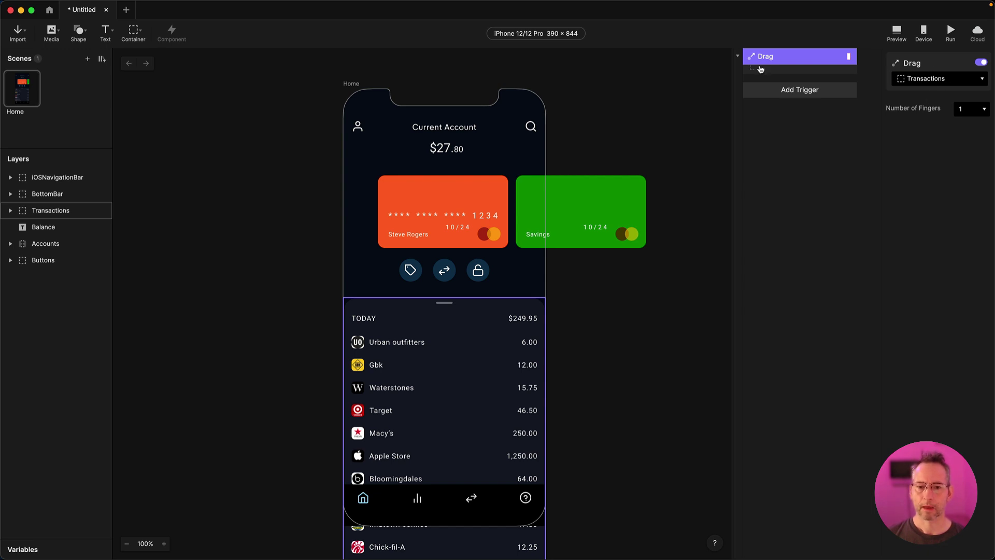
pyautogui.click(897, 32)
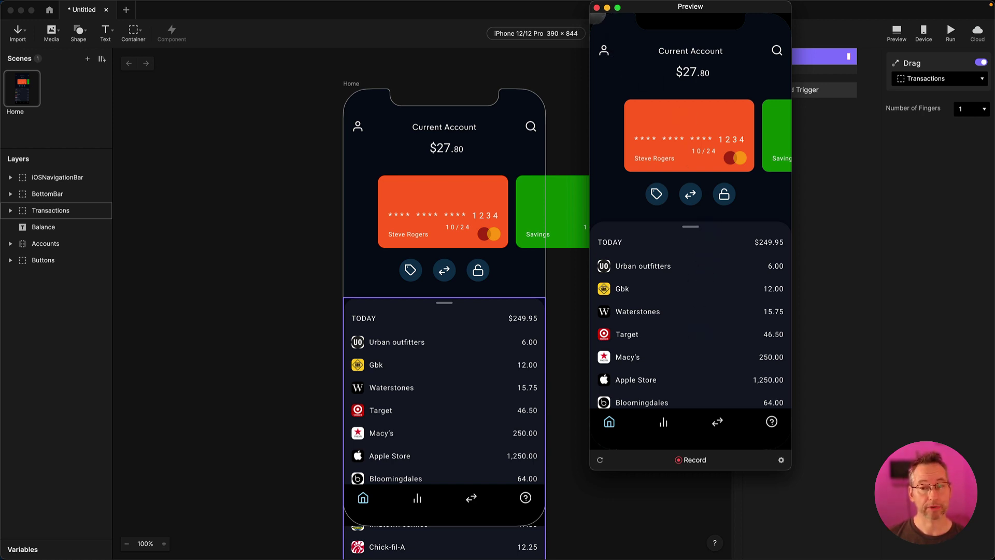
pyautogui.click(597, 8)
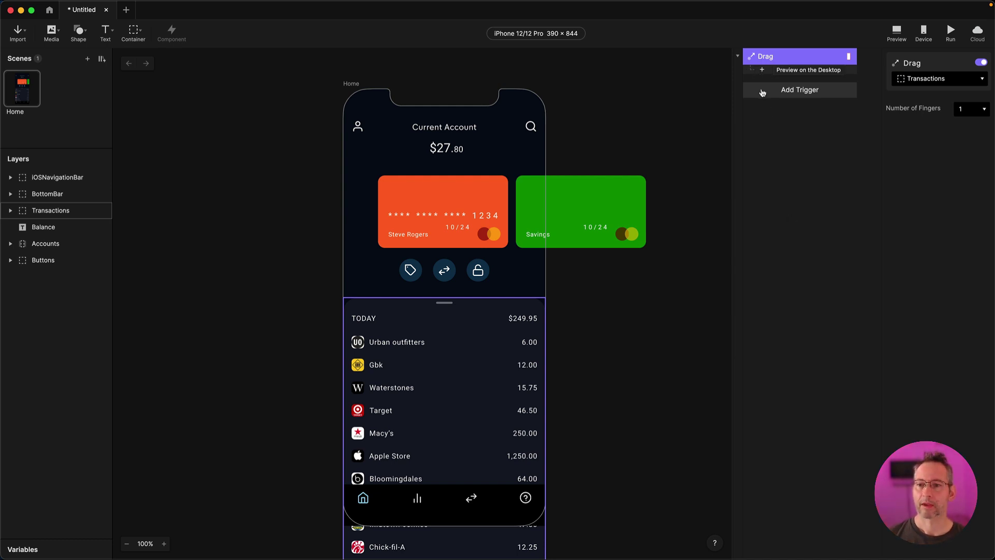
pyautogui.click(762, 70)
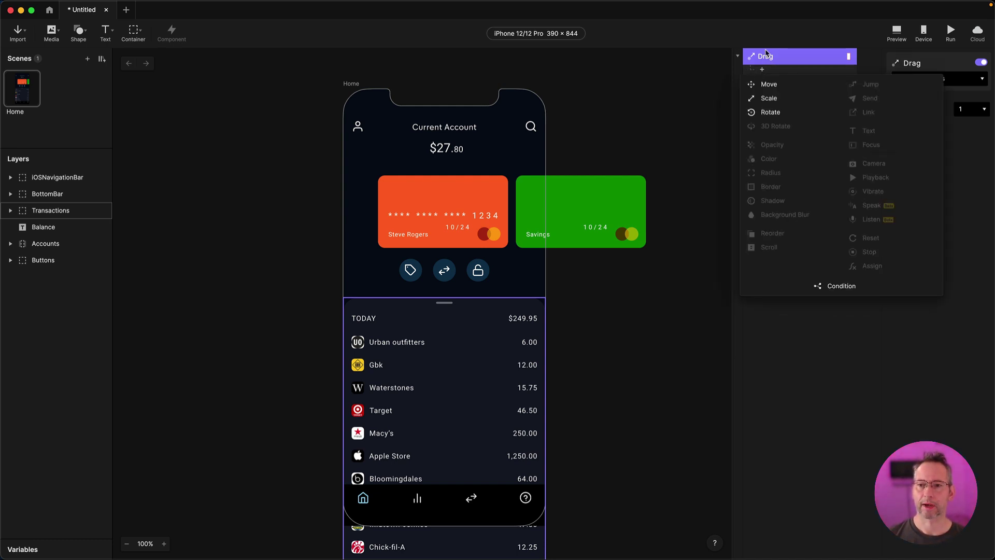
pyautogui.click(767, 84)
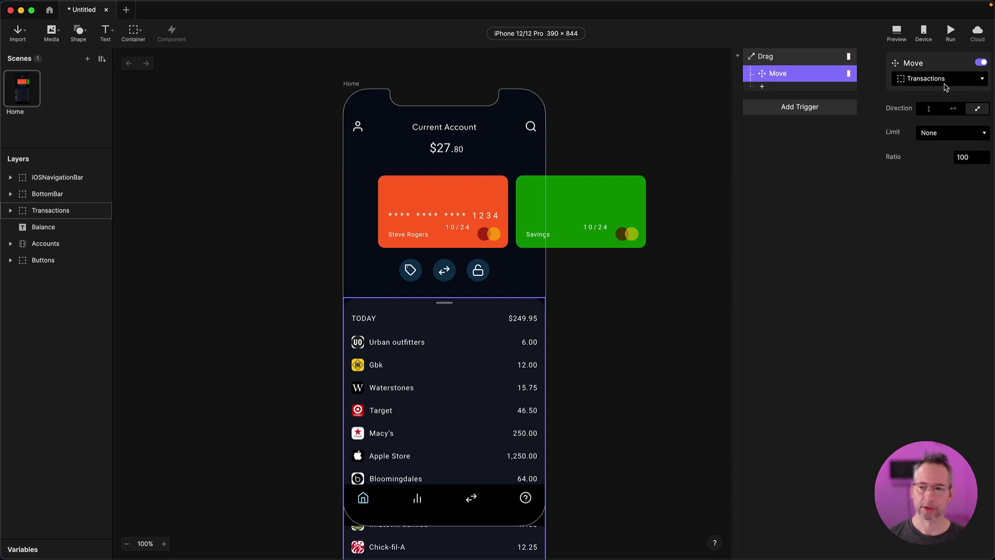
# Step: Restrict the Move to vertical with a Custom Limit of Min Y 150 and Max Y 405
pyautogui.click(930, 109)
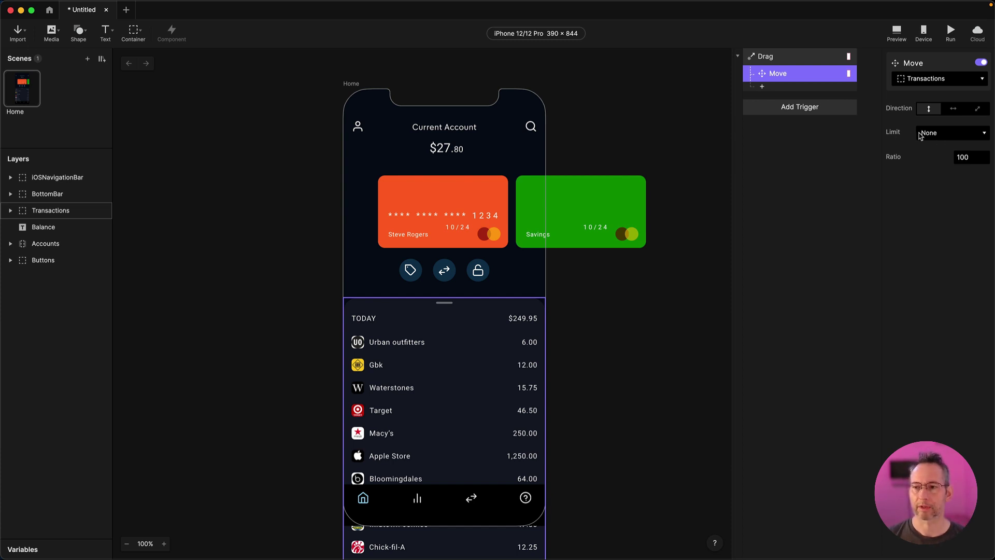
pyautogui.click(939, 134)
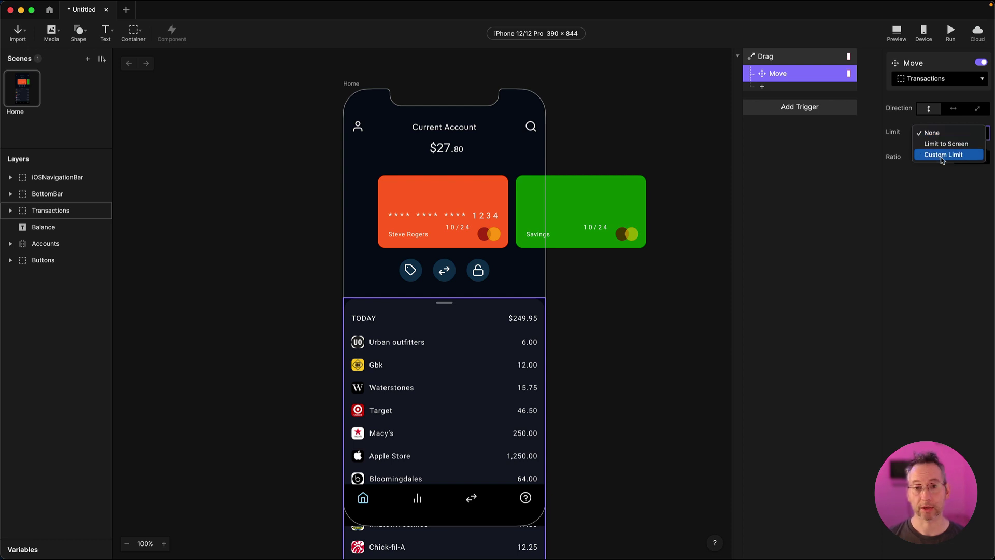
pyautogui.click(943, 154)
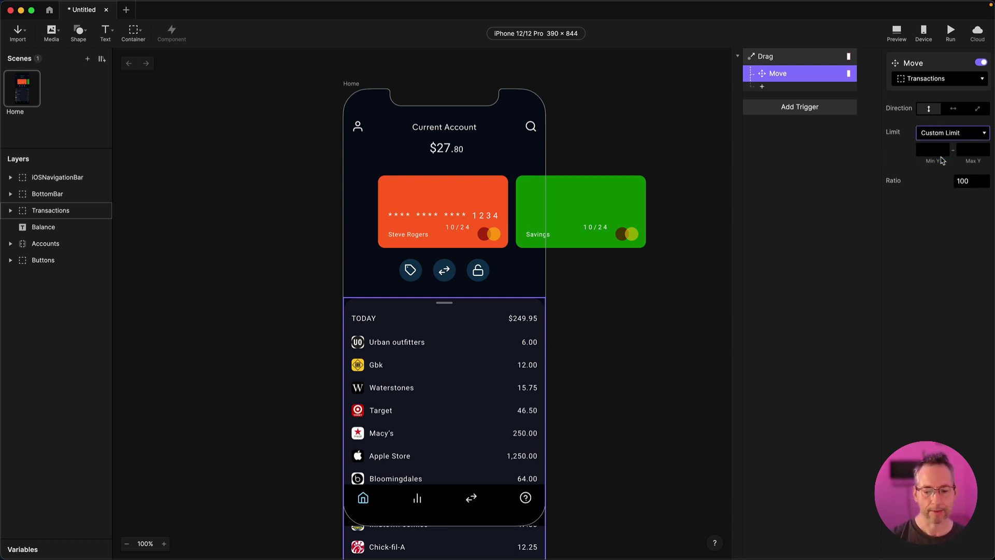
pyautogui.click(930, 151)
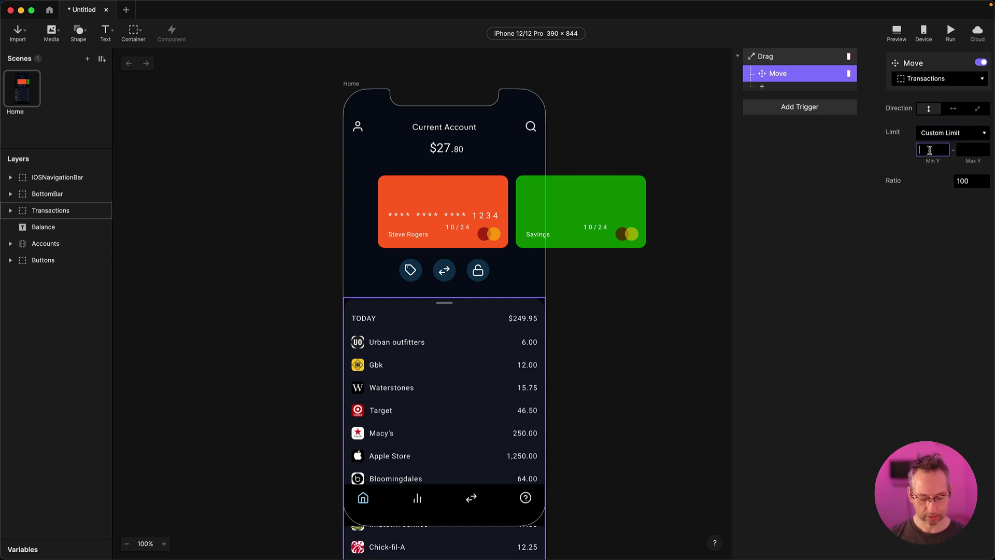
pyautogui.write('150')
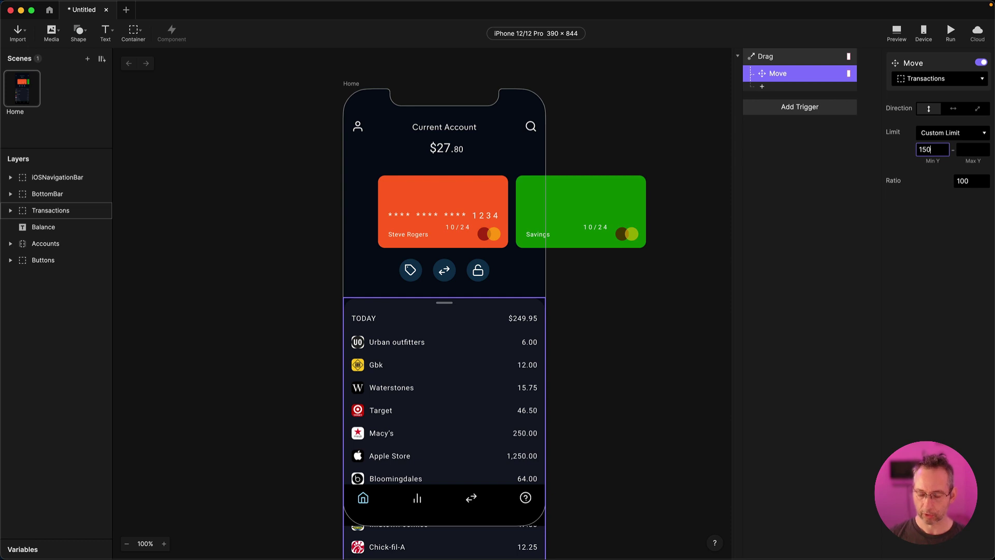
pyautogui.press('Return')
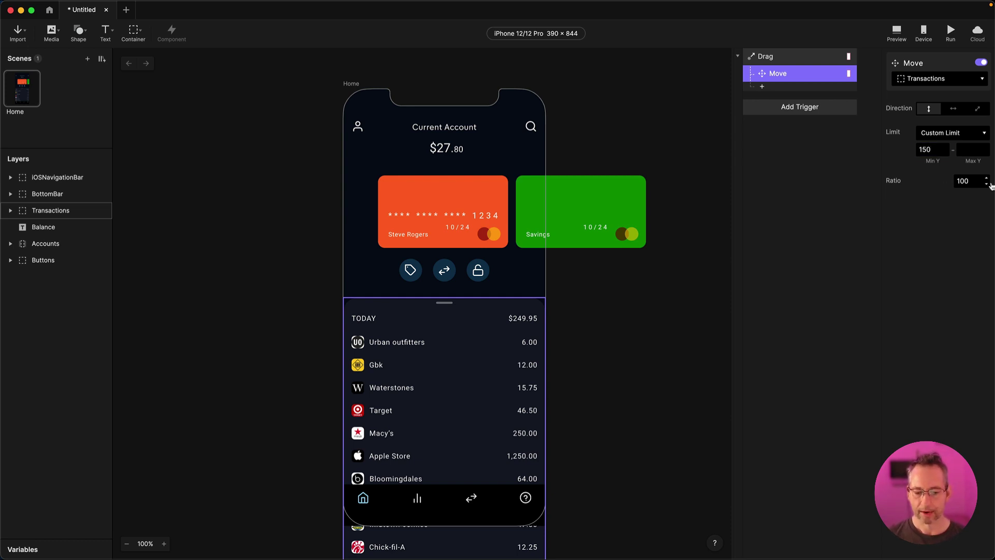
pyautogui.click(971, 148)
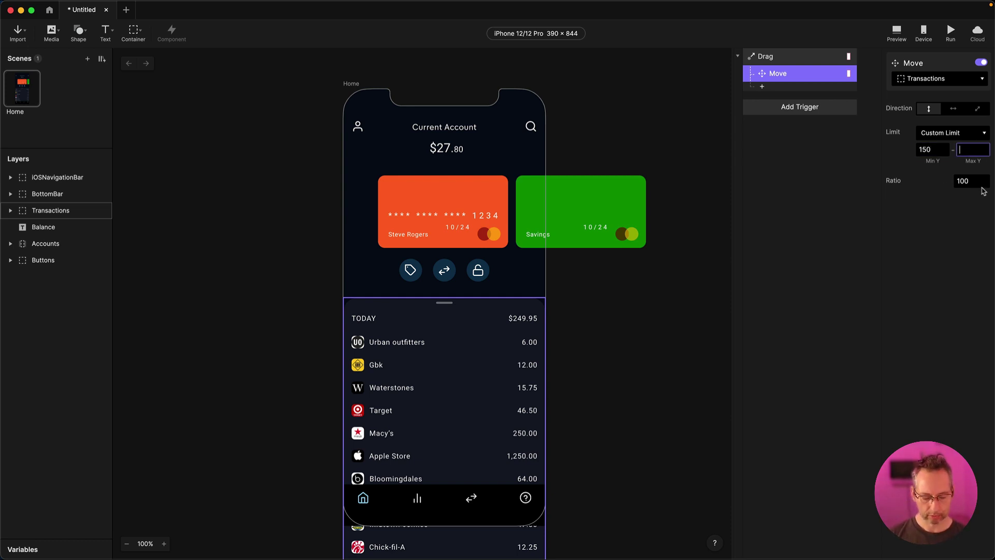
pyautogui.write('405')
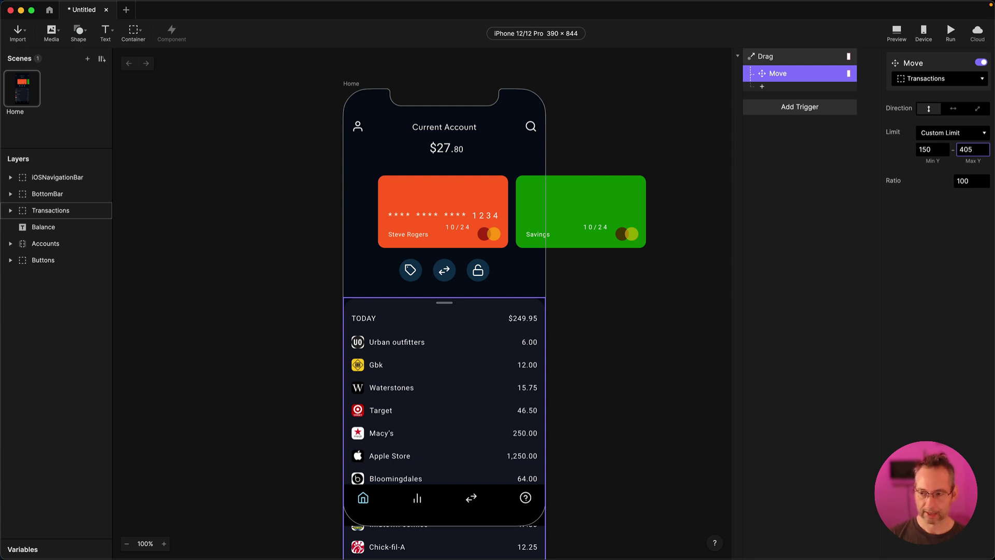
pyautogui.press('Return')
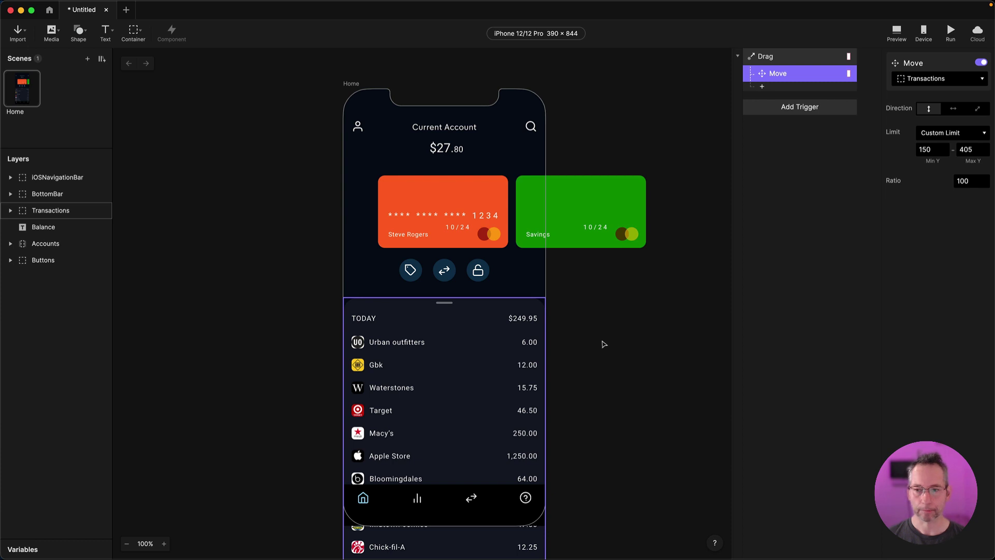
pyautogui.click(895, 34)
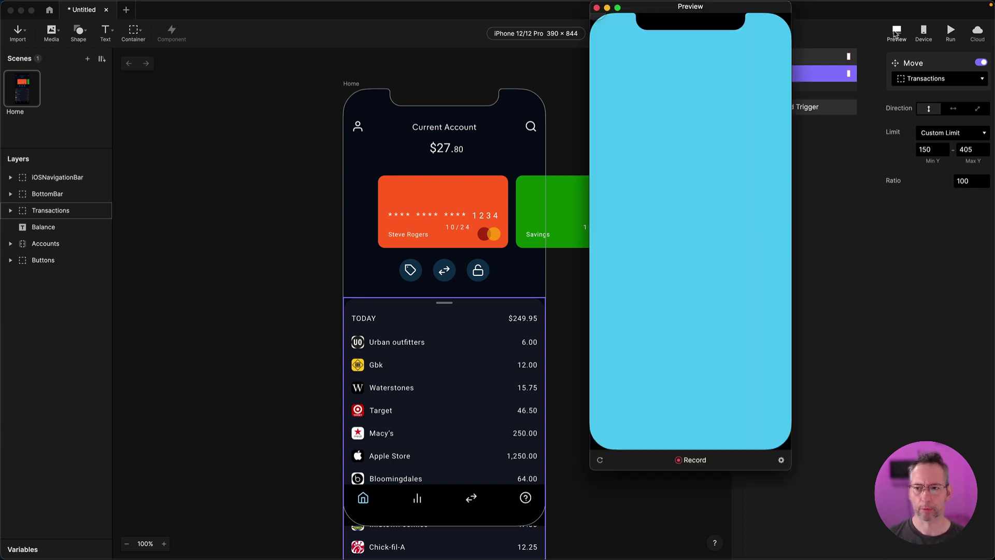
pyautogui.moveTo(679, 358); pyautogui.dragTo(680, 162)
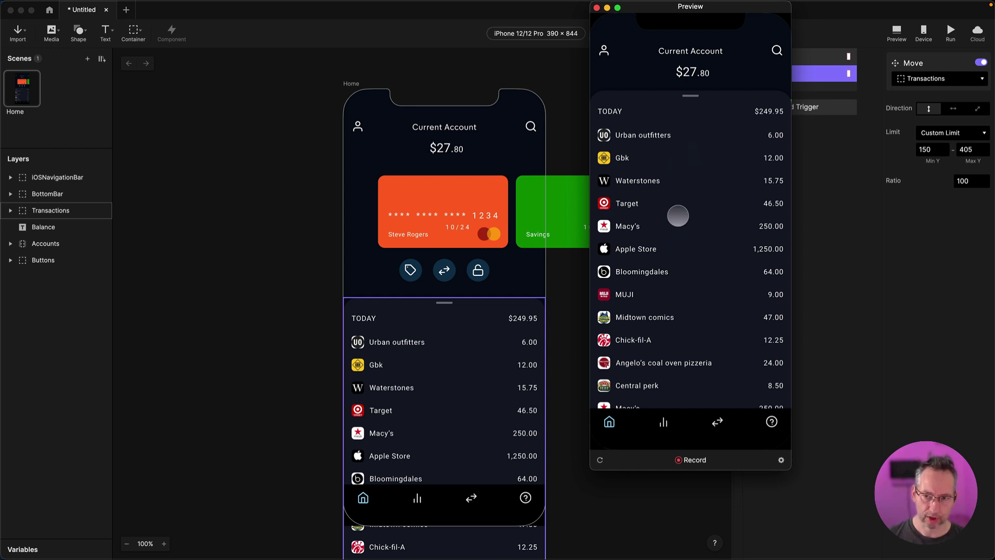
pyautogui.moveTo(675, 224); pyautogui.dragTo(678, 195)
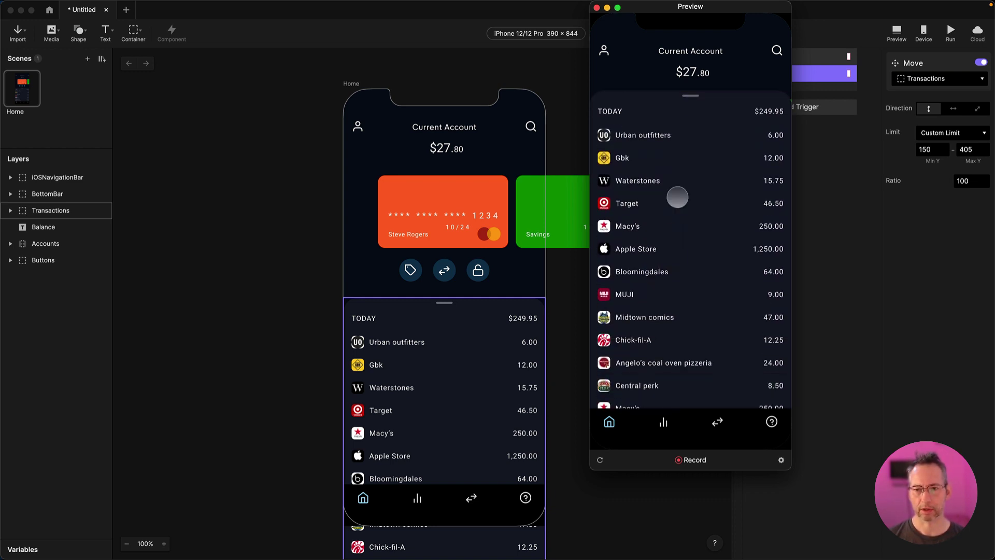
pyautogui.click(597, 7)
pyautogui.click(786, 156)
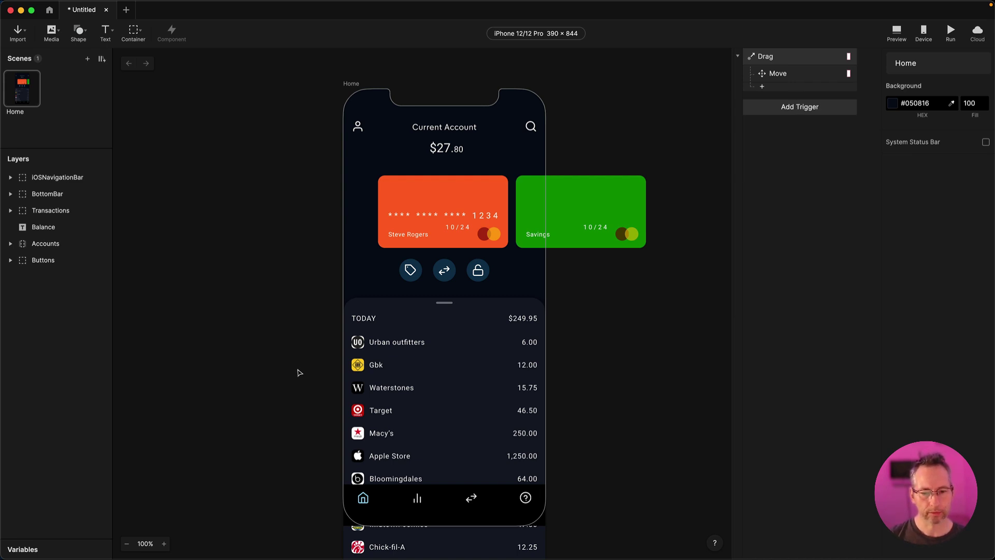
# Step: Expand the Transactions group and select its SPACER layer
pyautogui.click(13, 214)
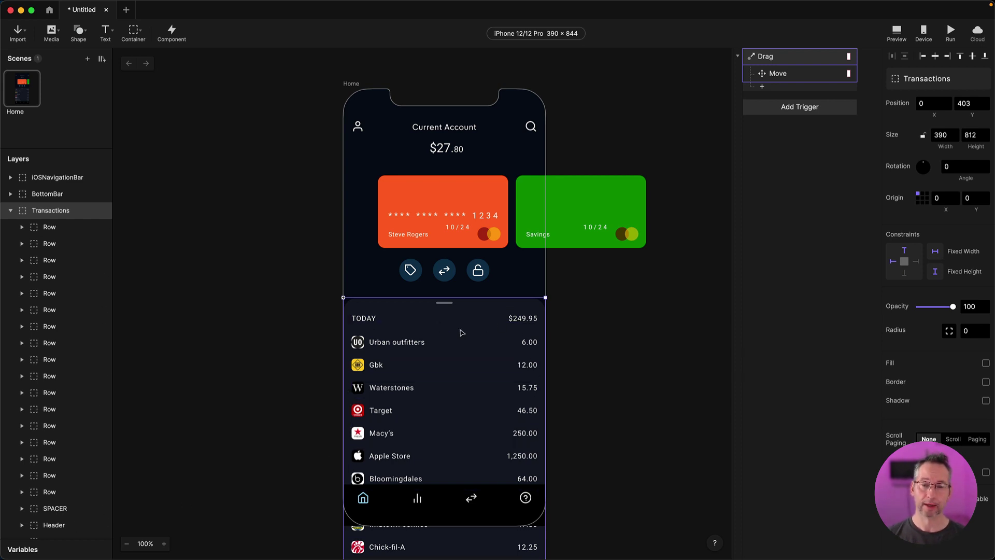
pyautogui.scroll(-3, 89, 466)
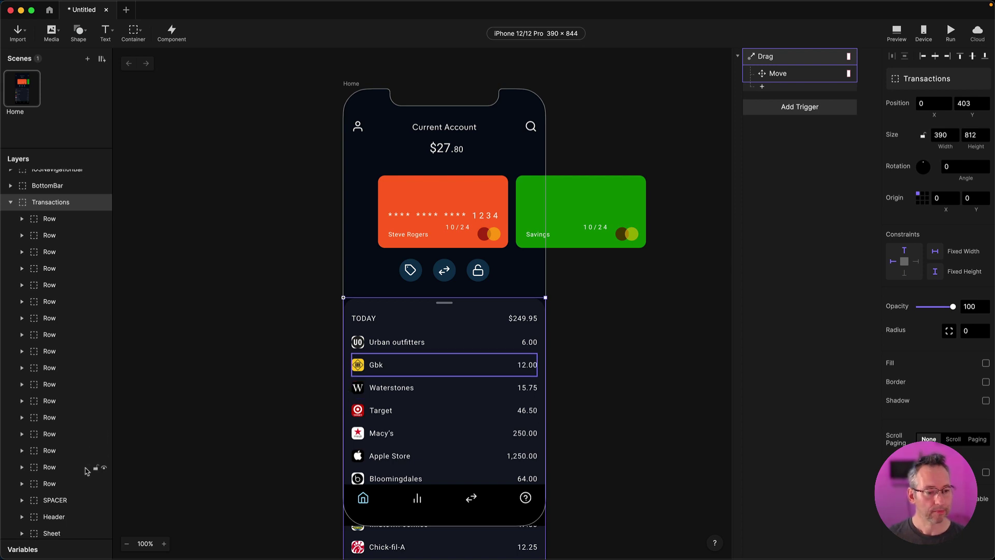
pyautogui.click(53, 450)
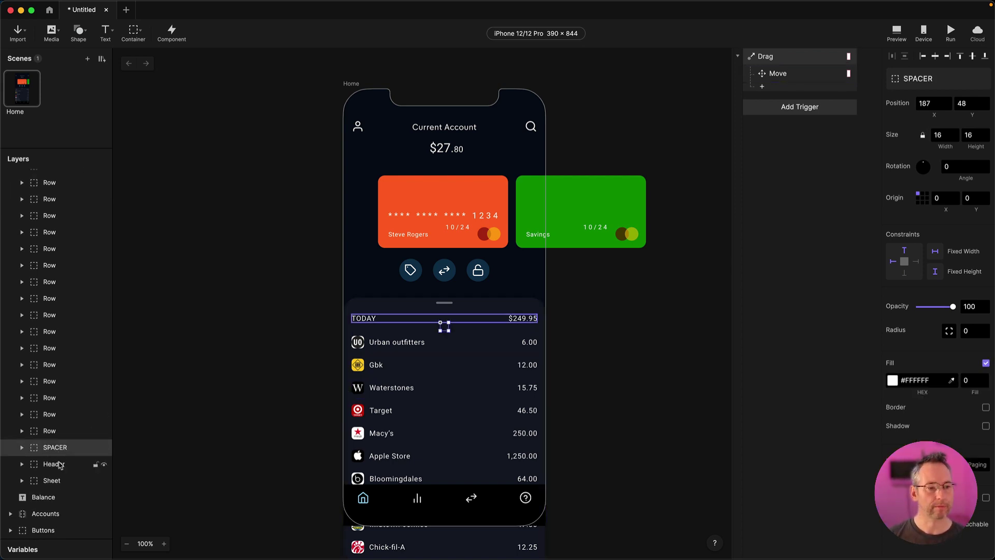
# Step: Delete SPACER and group all the Row layers plus Header into a new container
pyautogui.press('Delete')
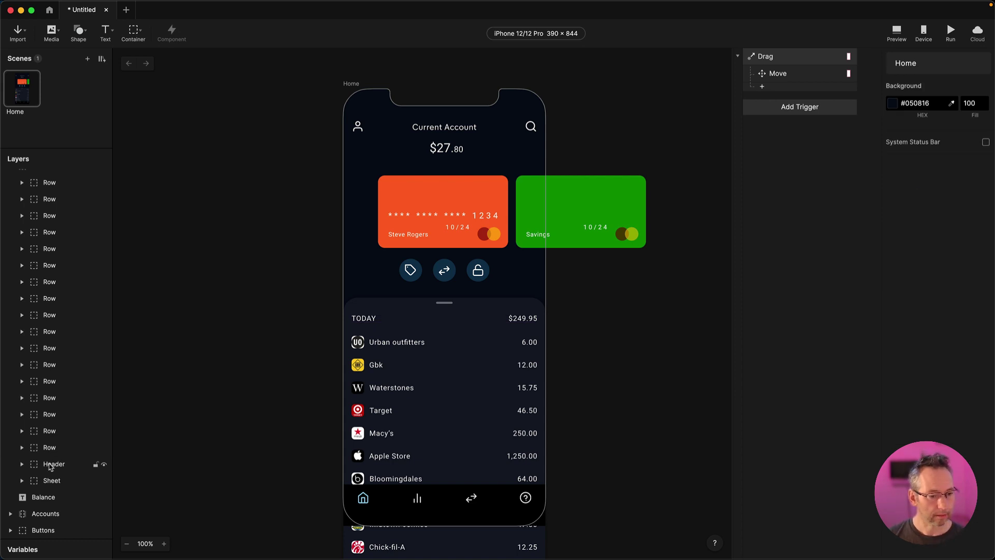
pyautogui.click(50, 465)
pyautogui.scroll(2, 60, 336)
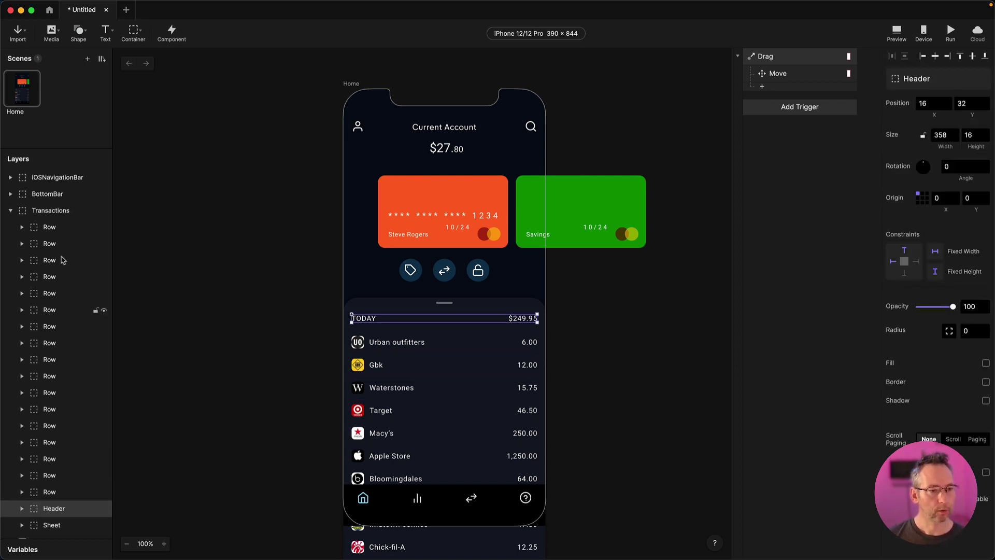
pyautogui.keyDown('shift'); pyautogui.click(52, 229); pyautogui.keyUp('shift')
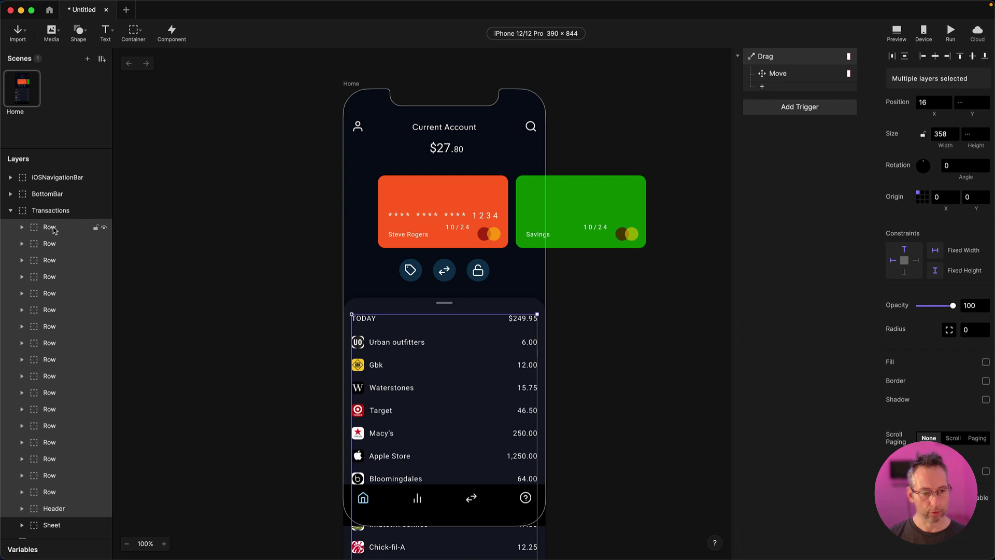
pyautogui.press('super+g')
# Step: Rename the new container to 'Rows'
pyautogui.doubleClick(54, 228)
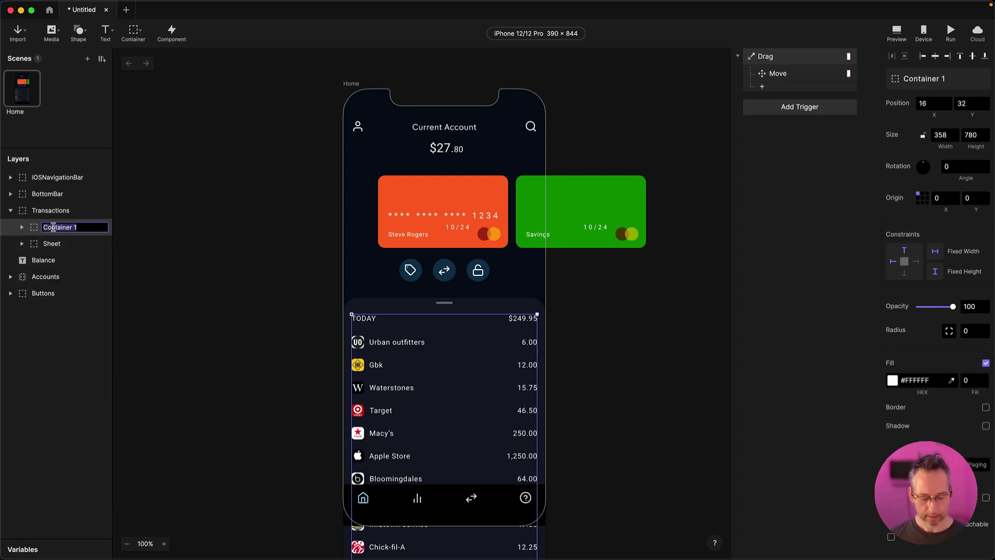
pyautogui.write('Rows')
pyautogui.press('Return')
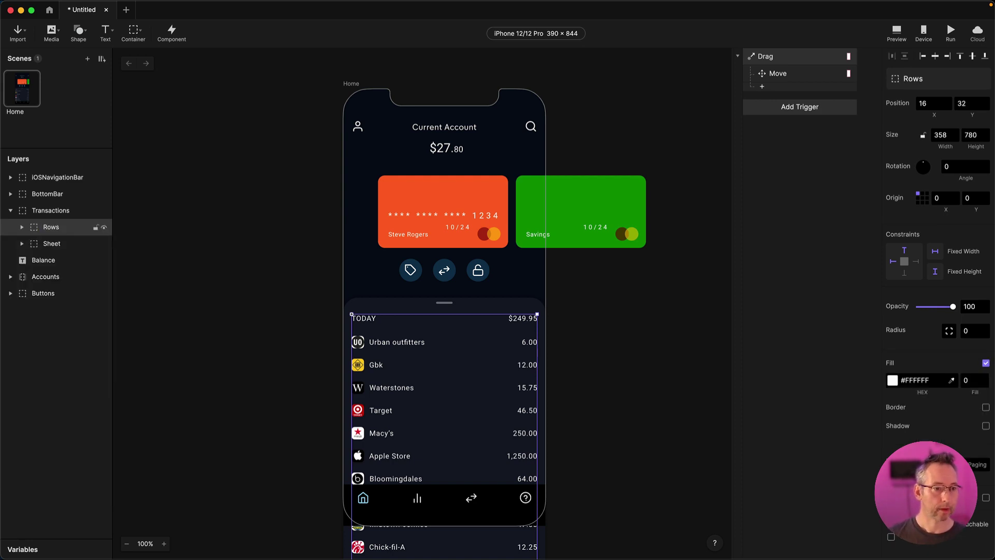
pyautogui.click(25, 212)
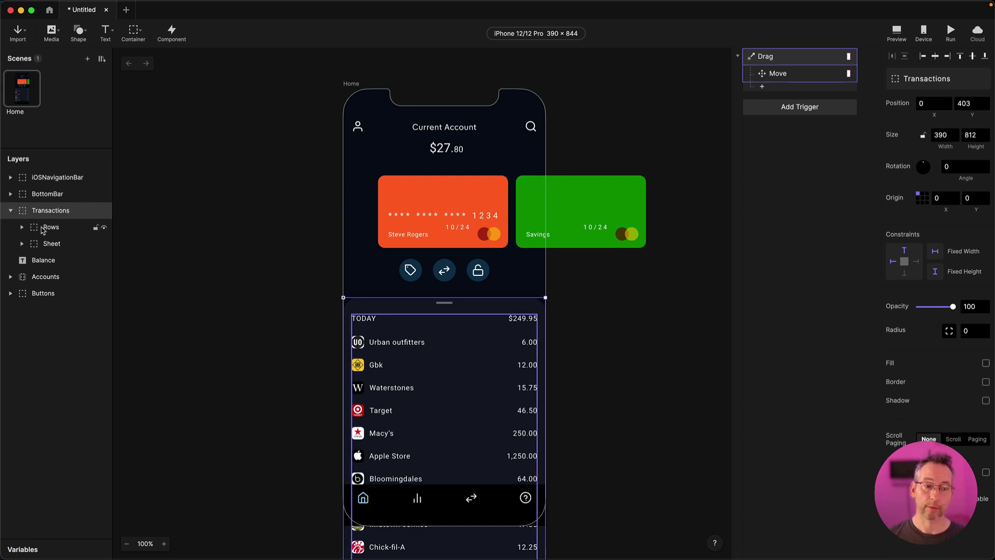
# Step: Set the Rows container to Scroll paging, vertical direction, with Bounce overscroll
pyautogui.click(67, 231)
pyautogui.click(53, 246)
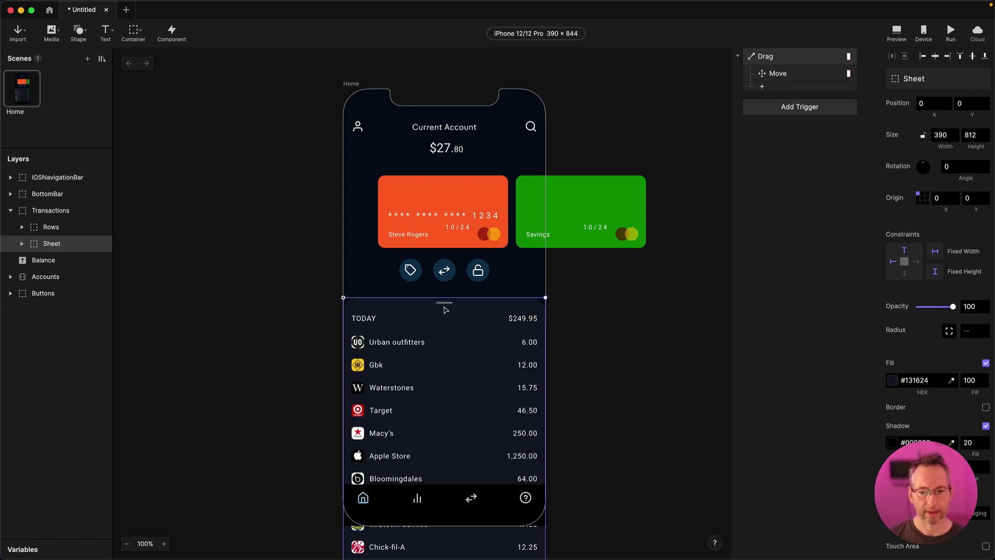
pyautogui.click(34, 230)
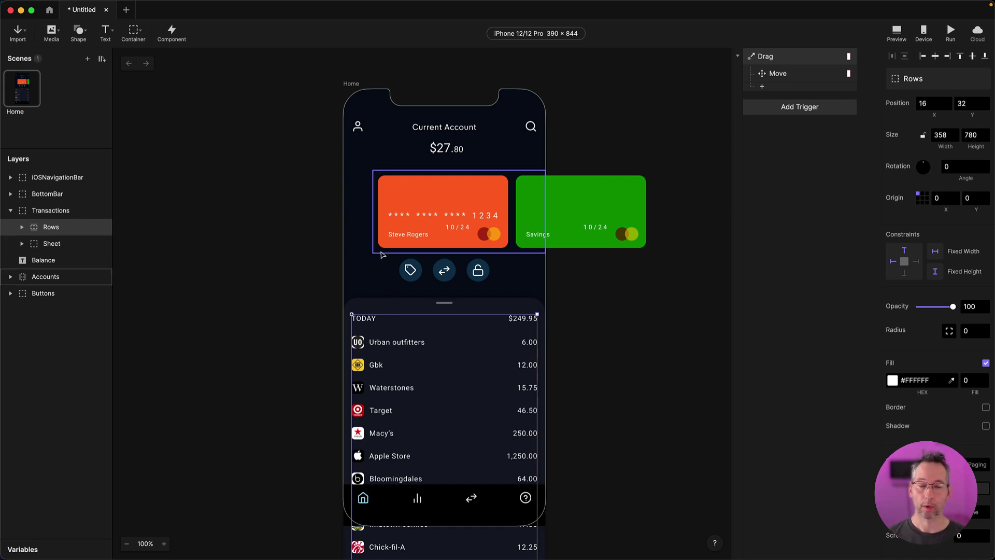
pyautogui.scroll(-3, 939, 244)
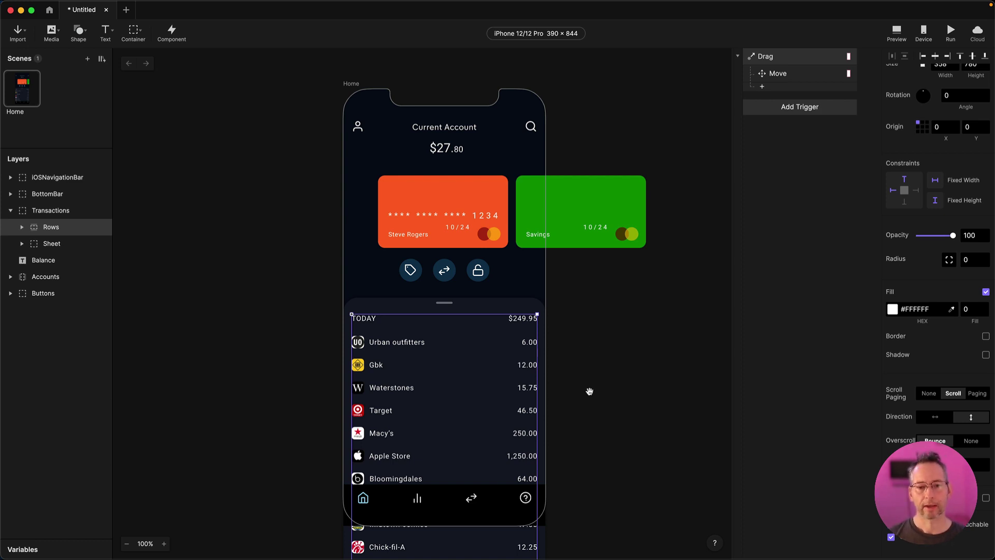
pyautogui.scroll(-5, 588, 393)
pyautogui.scroll(1, 589, 284)
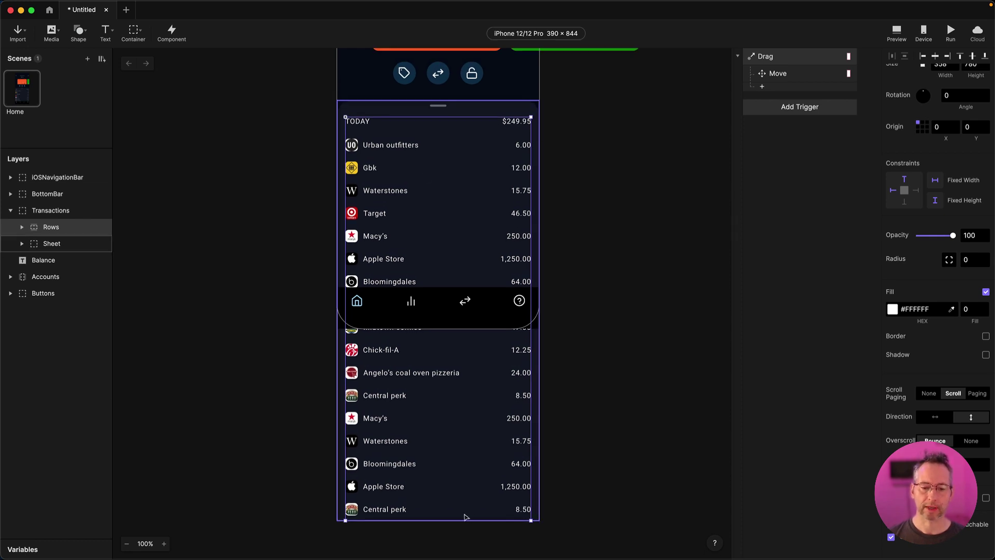
# Step: Drill into the Rows container on the canvas and set its height to 582
pyautogui.click(608, 396)
pyautogui.scroll(4, 609, 432)
pyautogui.scroll(1, 610, 440)
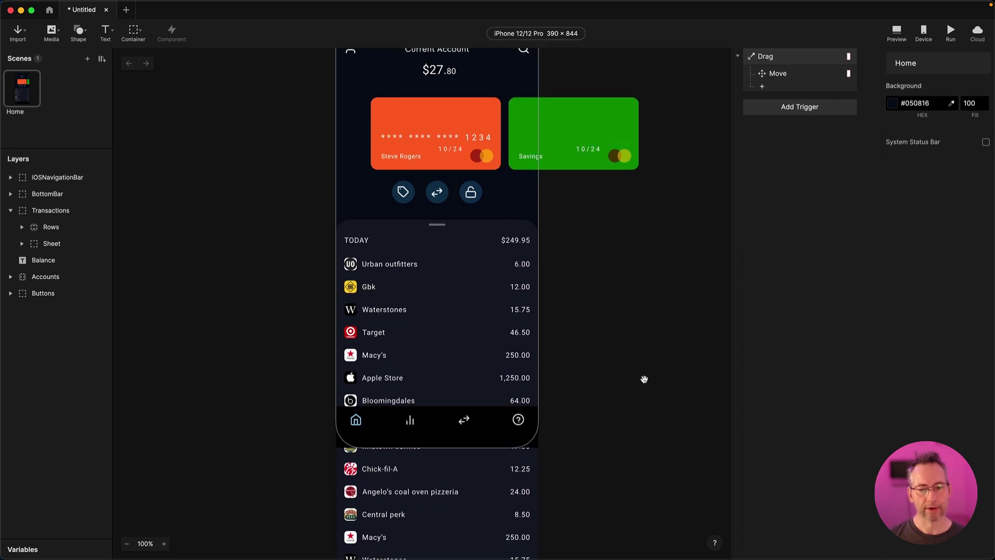
pyautogui.scroll(3, 644, 378)
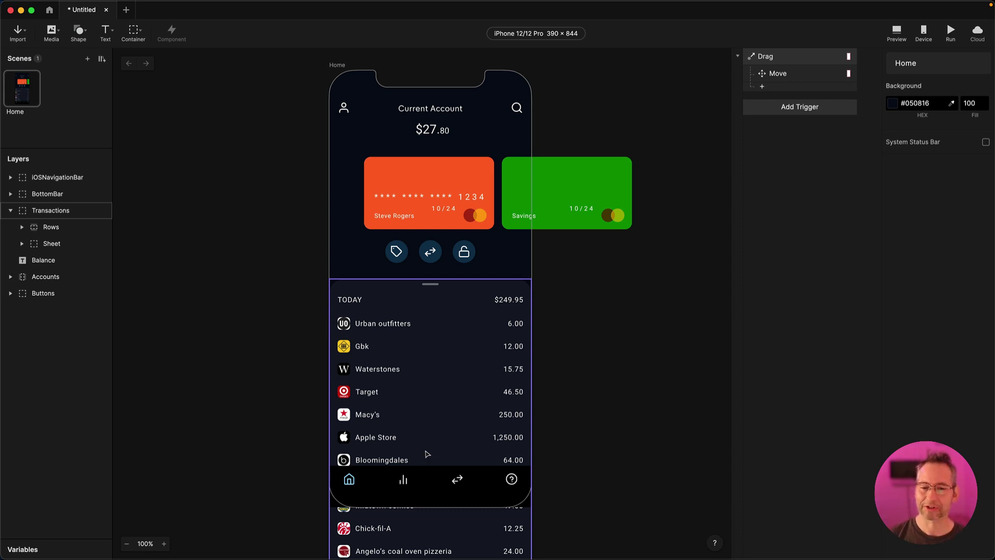
pyautogui.click(501, 394)
pyautogui.doubleClick(449, 399)
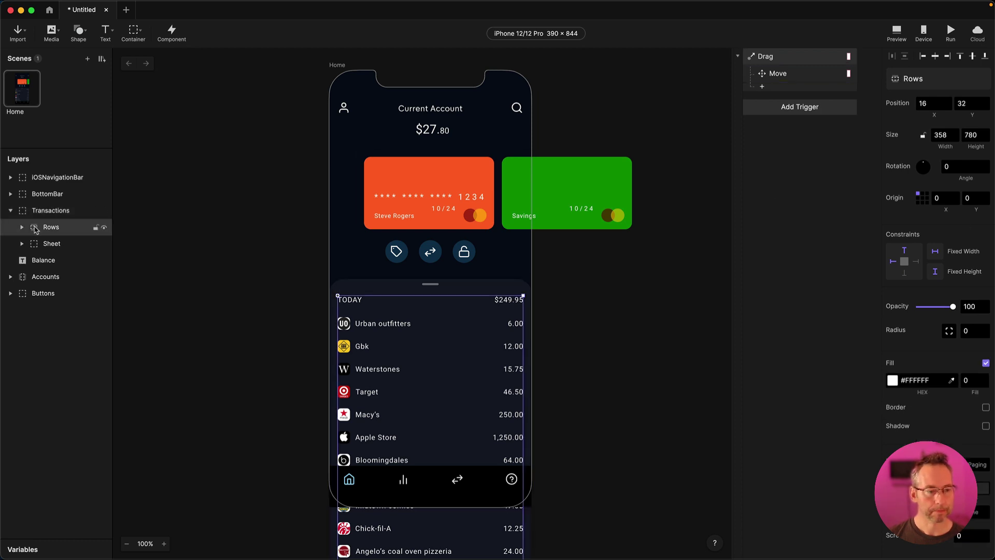
pyautogui.click(980, 136)
pyautogui.write('5')
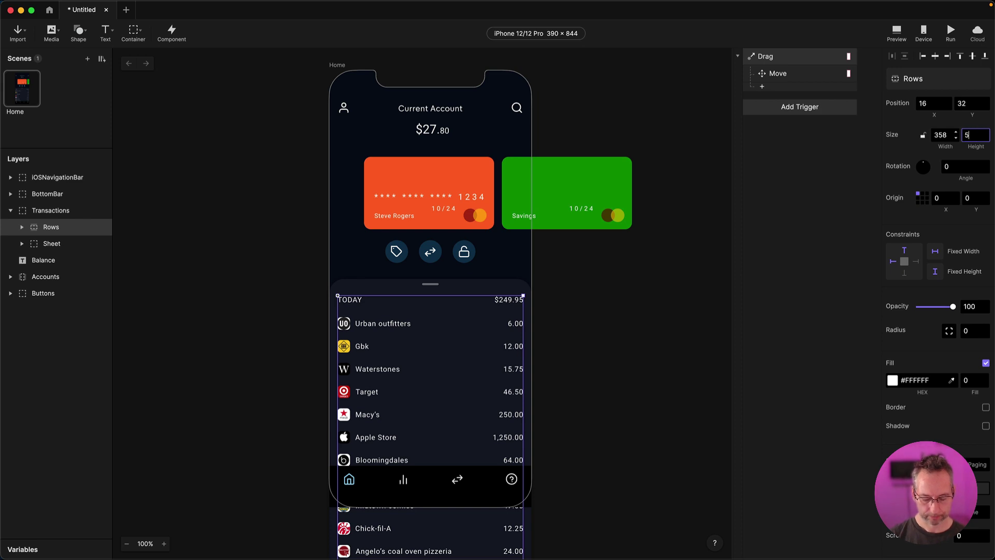
pyautogui.write('82')
pyautogui.press('Return')
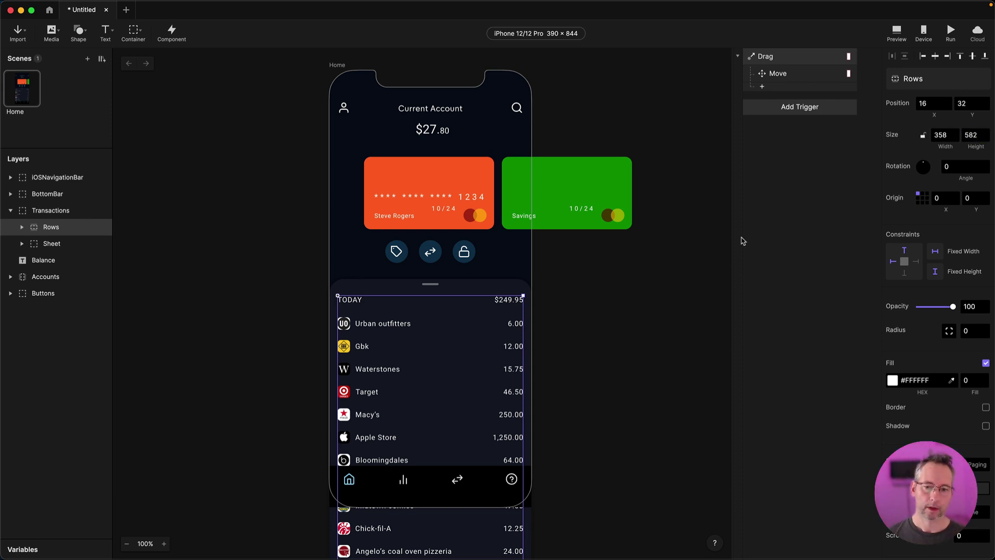
# Step: Compare the resized Rows bounds against the Transactions sheet
pyautogui.click(651, 327)
pyautogui.scroll(-5, 651, 327)
pyautogui.click(460, 241)
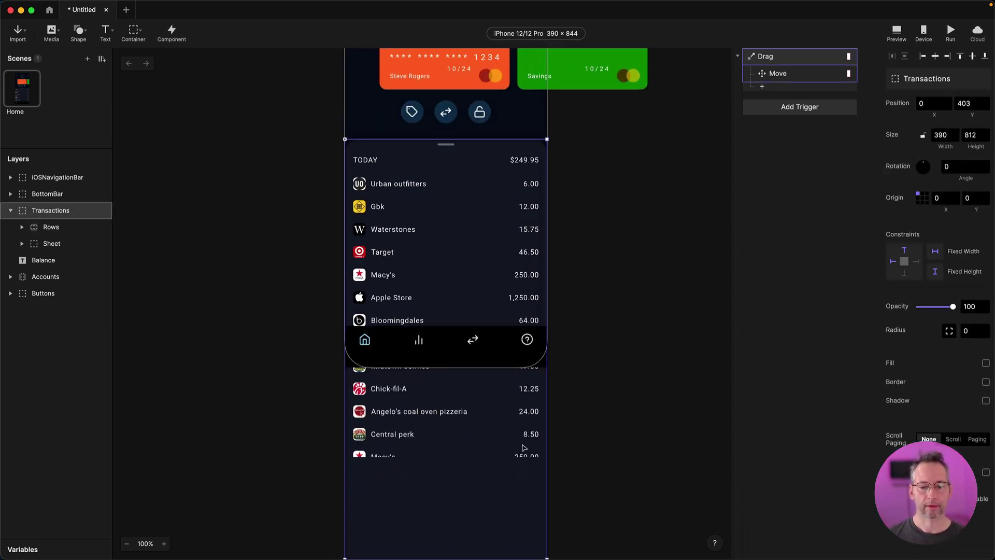
pyautogui.scroll(-3, 524, 447)
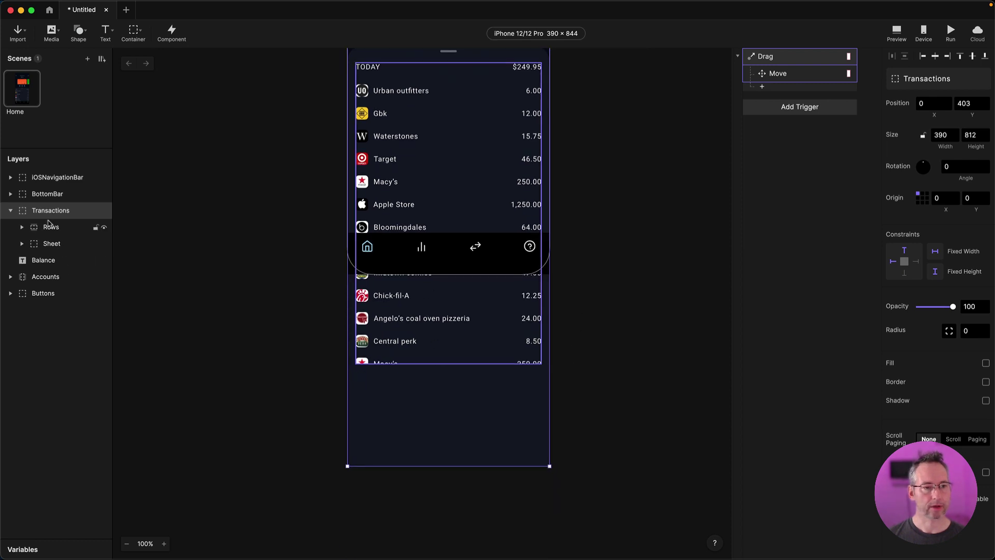
pyautogui.click(49, 226)
pyautogui.scroll(3, 467, 257)
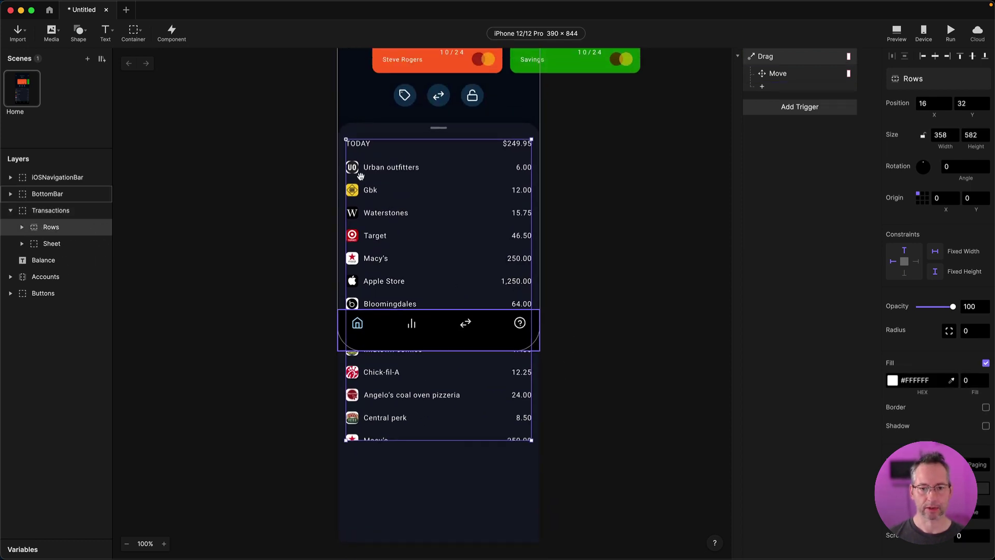
pyautogui.click(626, 341)
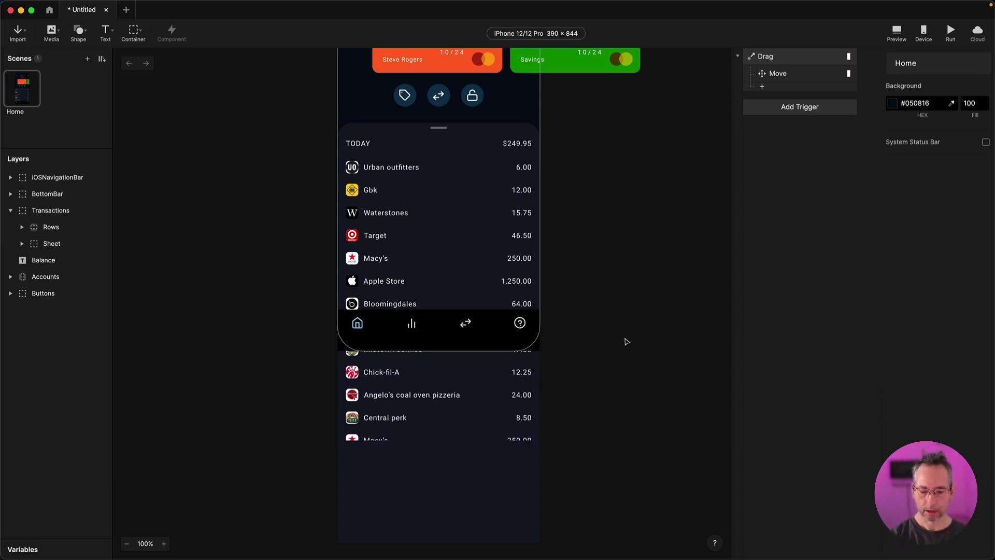
pyautogui.scroll(6, 627, 341)
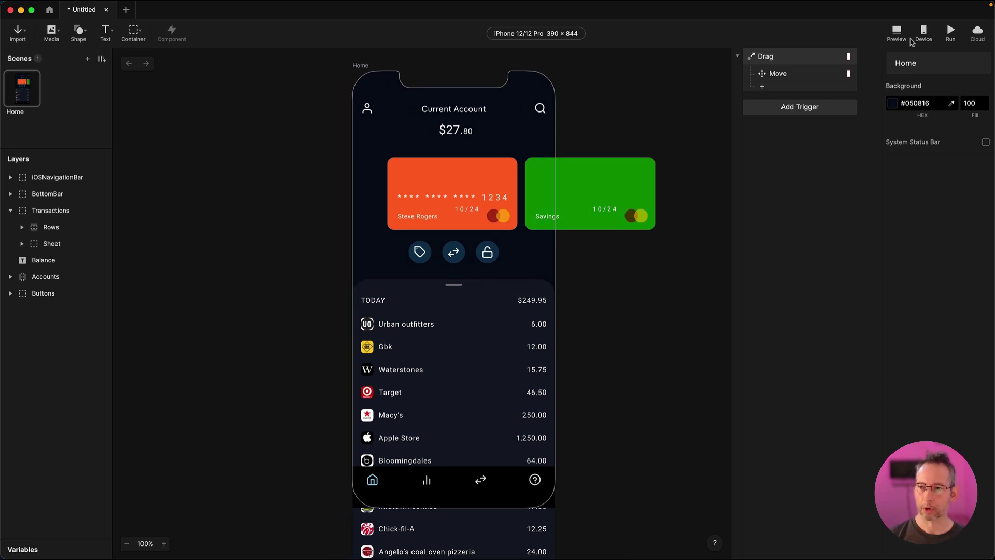
# Step: Preview the prototype, sliding the transactions sheet up over the cards and back down below them
pyautogui.click(896, 33)
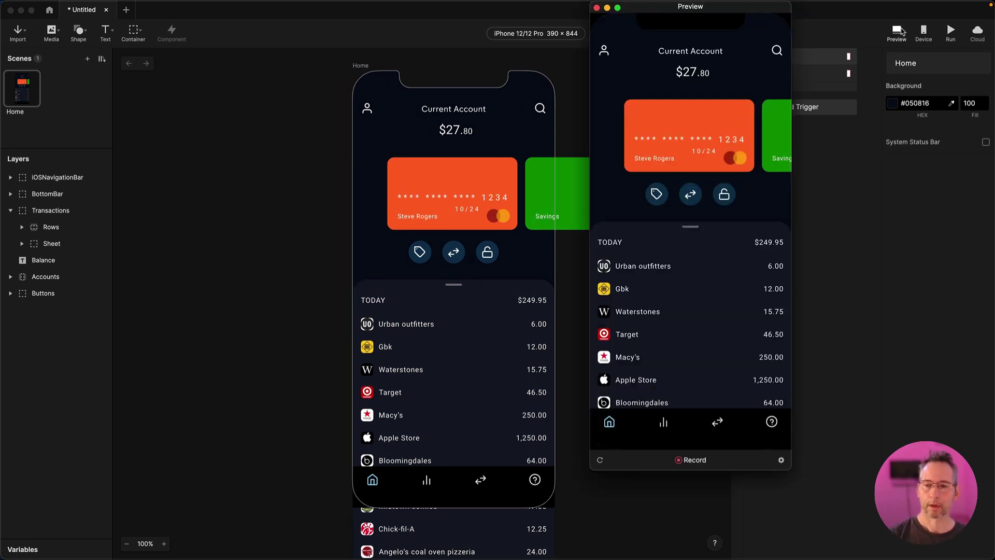
pyautogui.moveTo(693, 389); pyautogui.dragTo(682, 288)
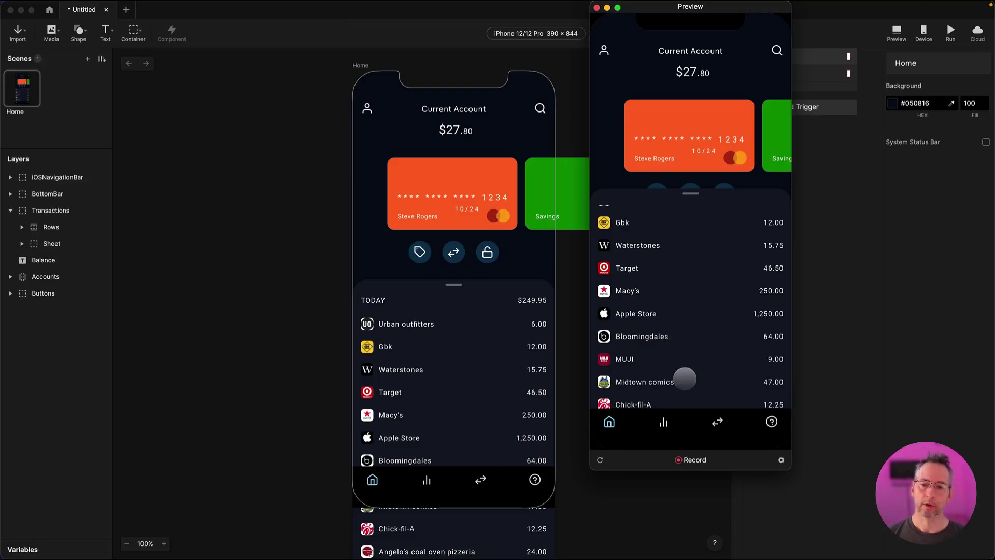
pyautogui.moveTo(683, 378); pyautogui.dragTo(684, 356)
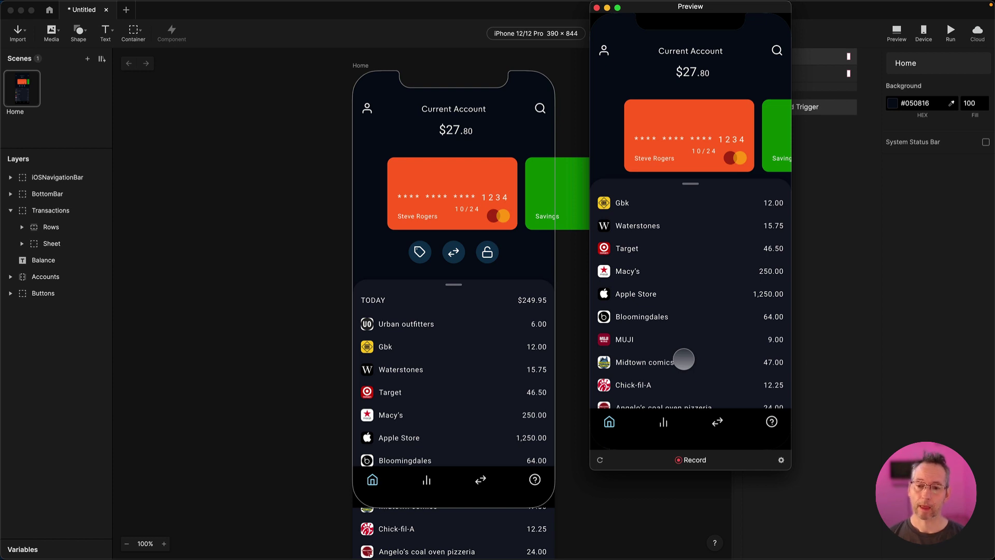
pyautogui.moveTo(684, 359); pyautogui.dragTo(683, 359)
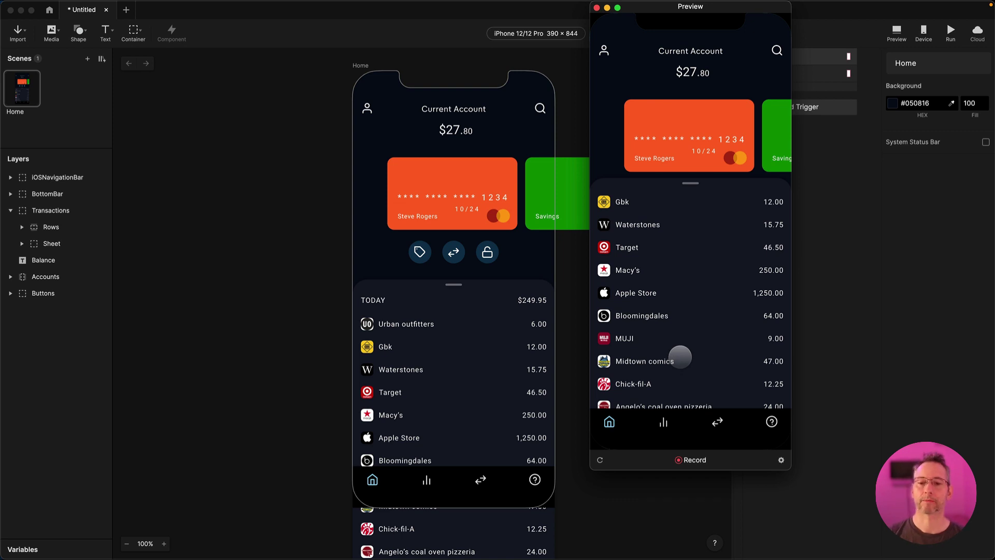
pyautogui.moveTo(683, 372); pyautogui.dragTo(691, 228)
pyautogui.moveTo(691, 315); pyautogui.dragTo(691, 171)
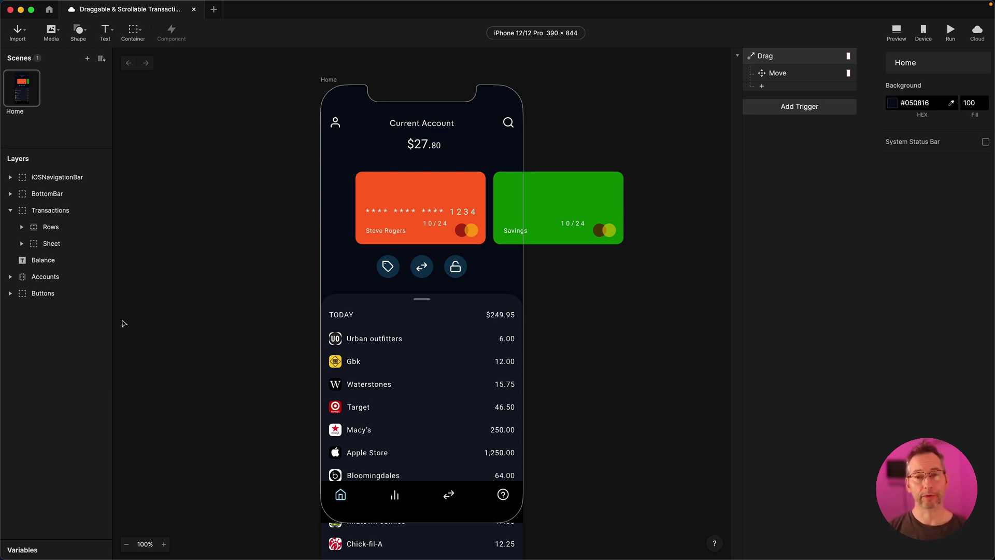
# Step: Draw a plain container over the cards and transactions, 390 × 627 at Y 137, flush with the phone's left edge
pyautogui.click(11, 211)
pyautogui.click(134, 30)
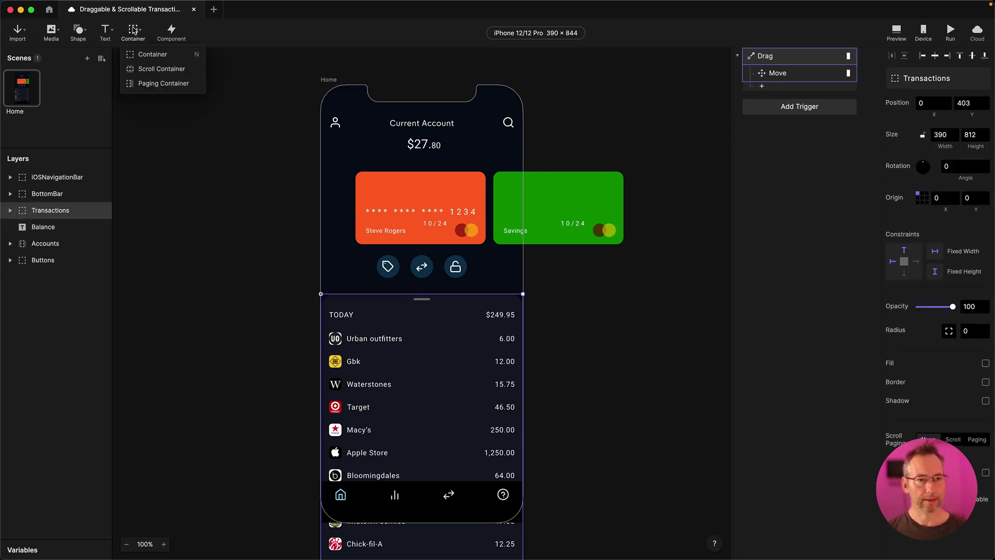
pyautogui.click(150, 55)
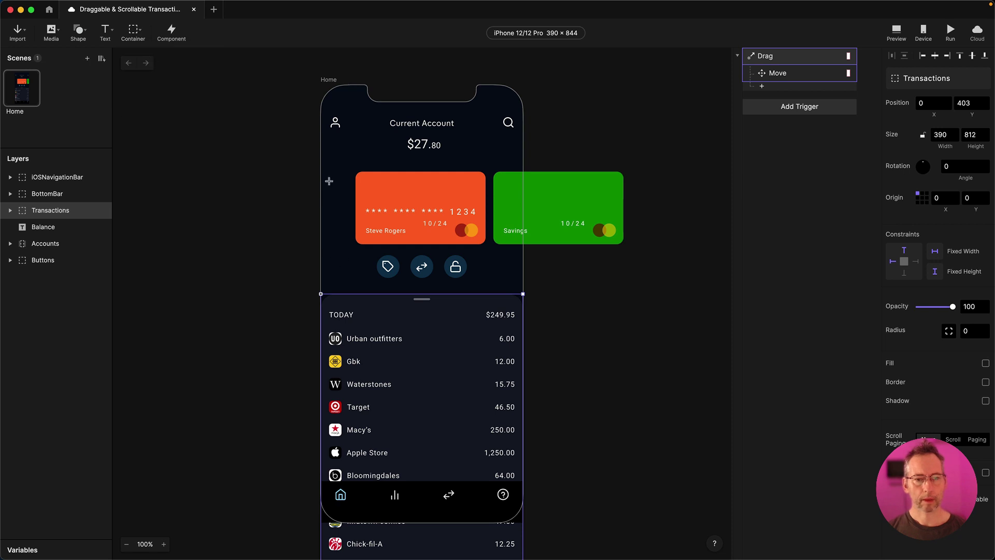
pyautogui.moveTo(326, 163)
pyautogui.mouseDown()
pyautogui.moveTo(439, 412)
pyautogui.moveTo(480, 469)
pyautogui.moveTo(521, 469)
pyautogui.moveTo(522, 481)
pyautogui.mouseUp()
pyautogui.moveTo(322, 428); pyautogui.dragTo(318, 428)
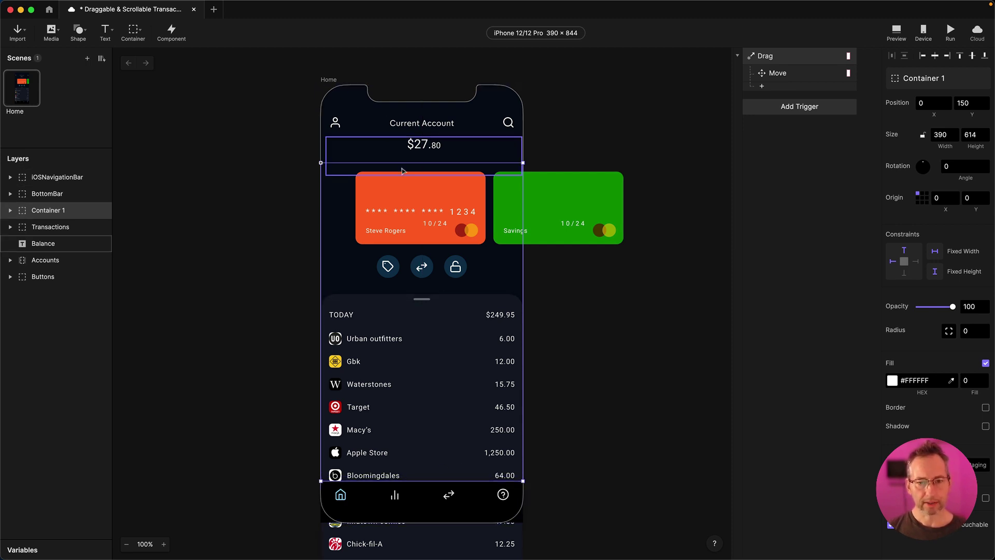
pyautogui.moveTo(400, 162); pyautogui.dragTo(400, 155)
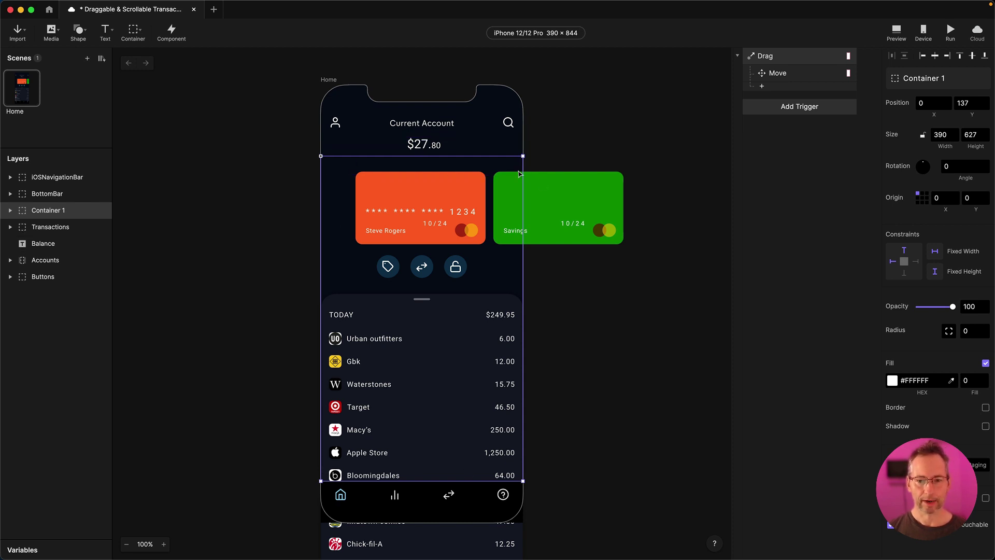
# Step: Rename Container 1 to 'Card'
pyautogui.doubleClick(44, 211)
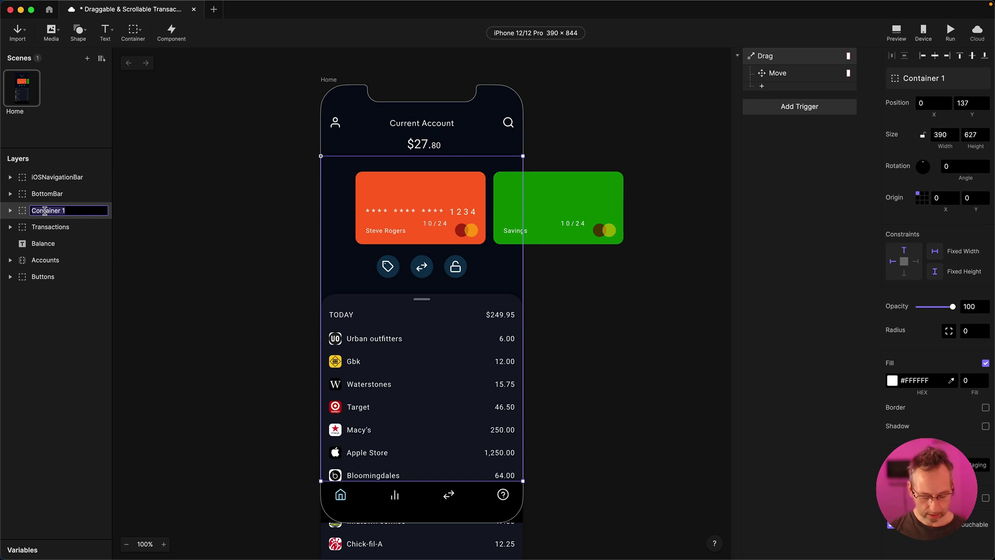
pyautogui.write('Card')
pyautogui.press('Return')
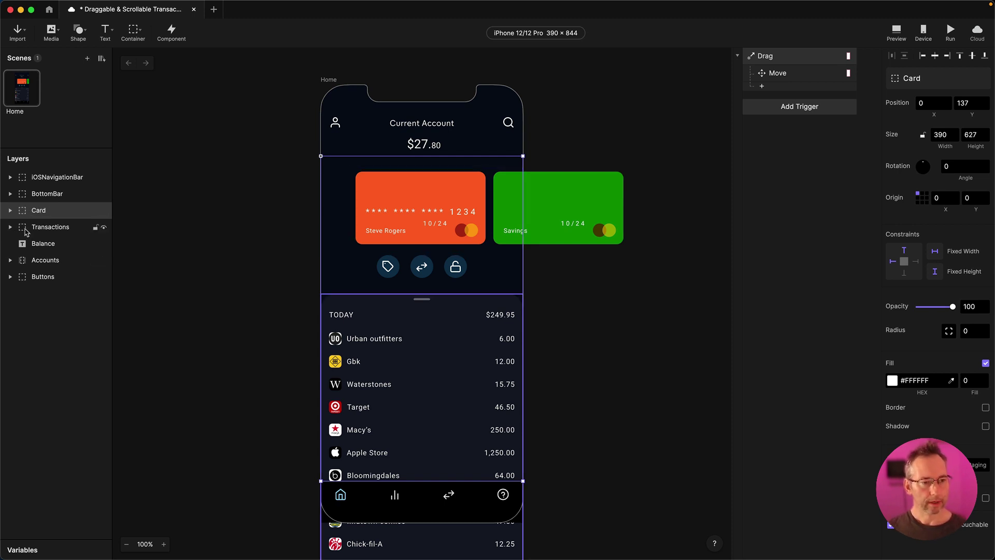
# Step: Nest the Transactions group inside Card and review Card's properties and the Move response
pyautogui.click(30, 231)
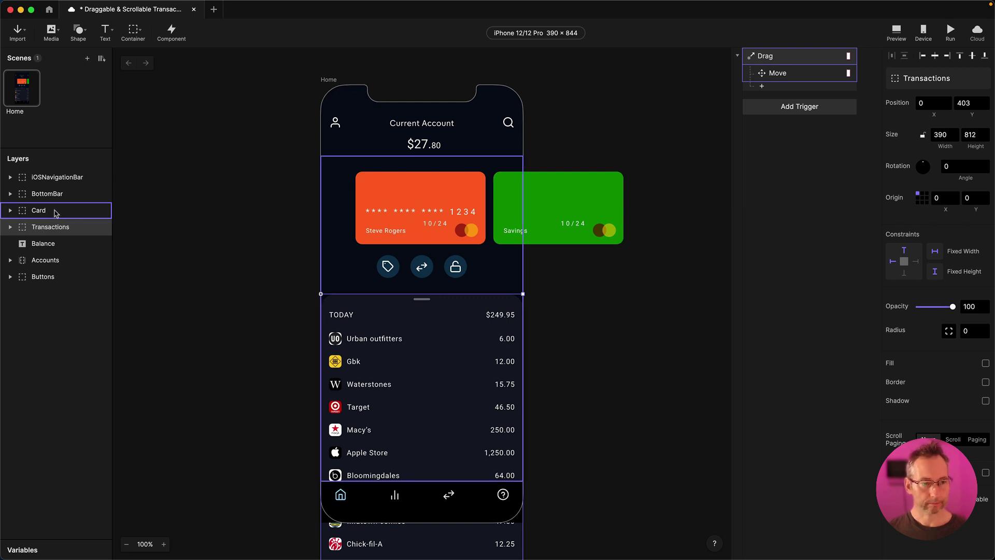
pyautogui.moveTo(56, 213); pyautogui.dragTo(55, 212)
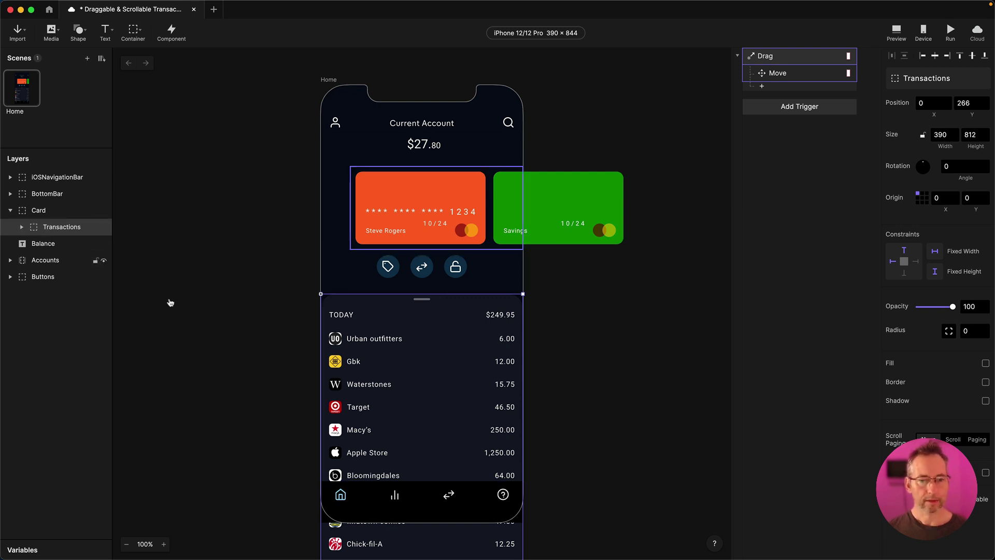
pyautogui.click(37, 211)
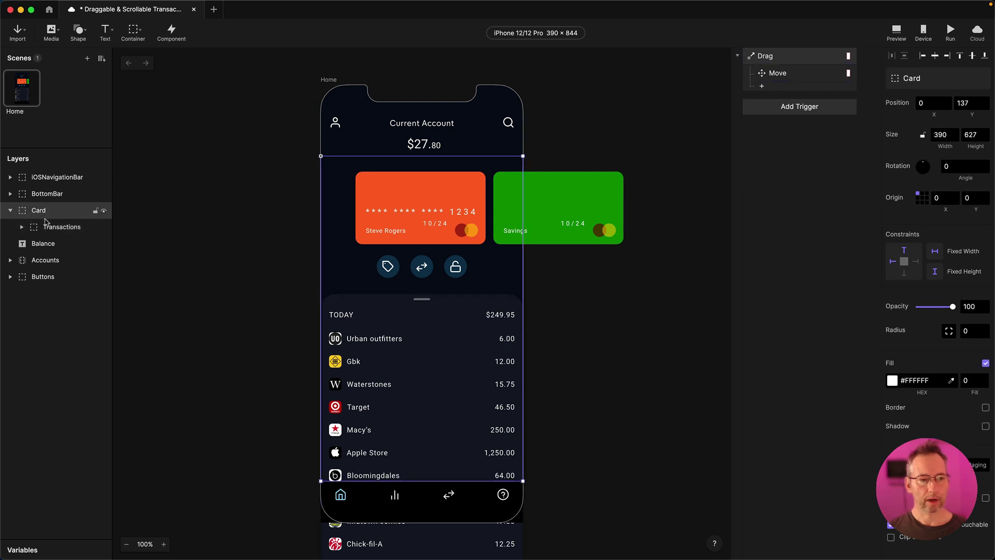
pyautogui.click(45, 233)
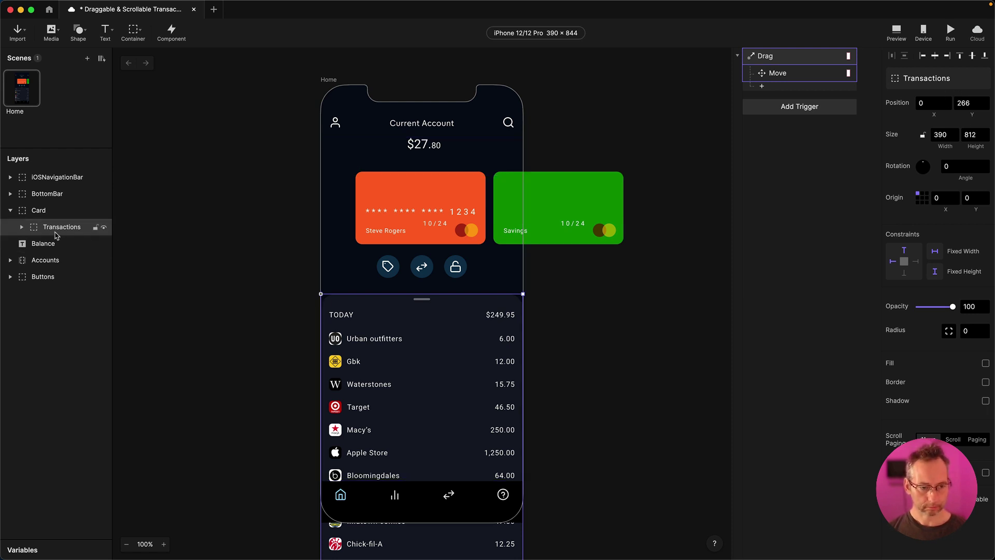
pyautogui.click(351, 159)
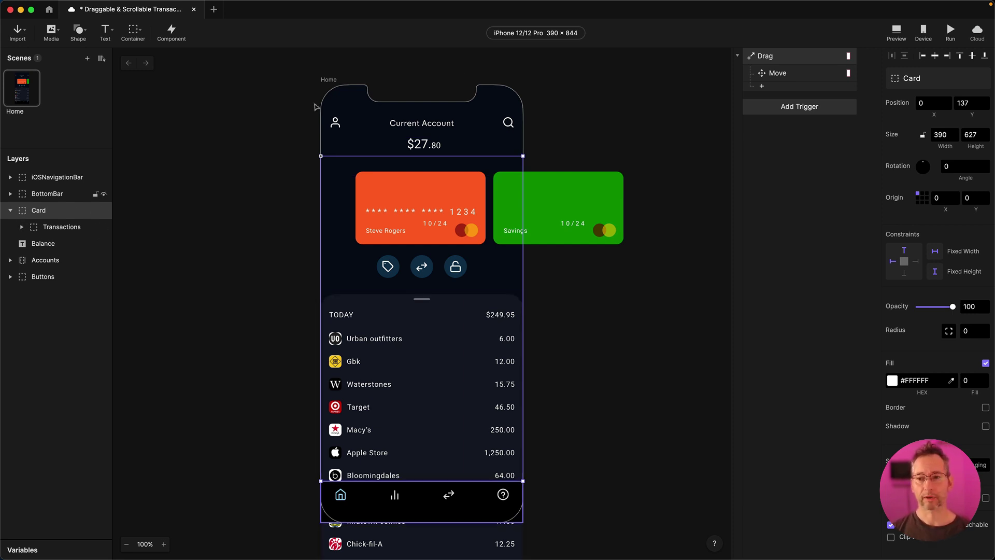
pyautogui.click(771, 75)
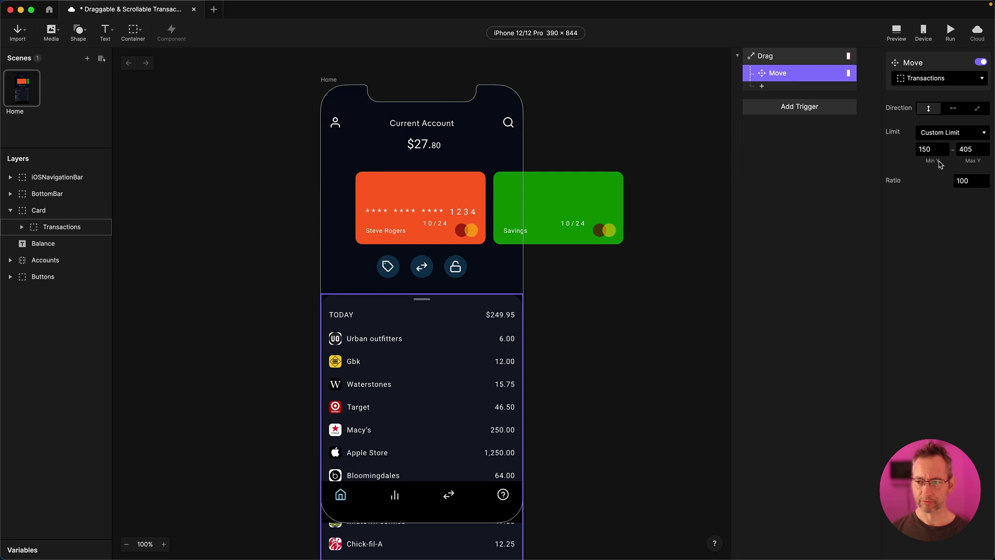
pyautogui.click(41, 229)
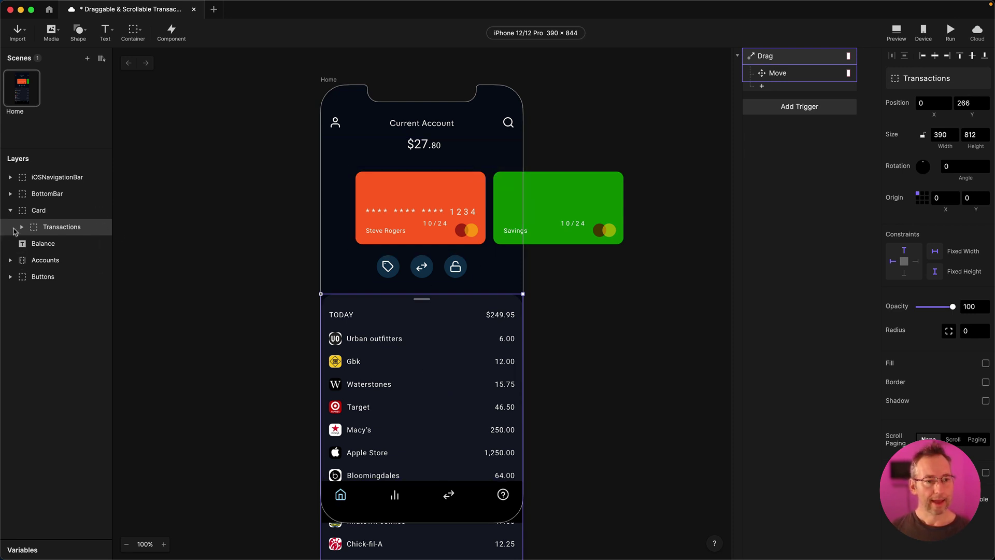
pyautogui.moveTo(440, 462); pyautogui.dragTo(448, 225)
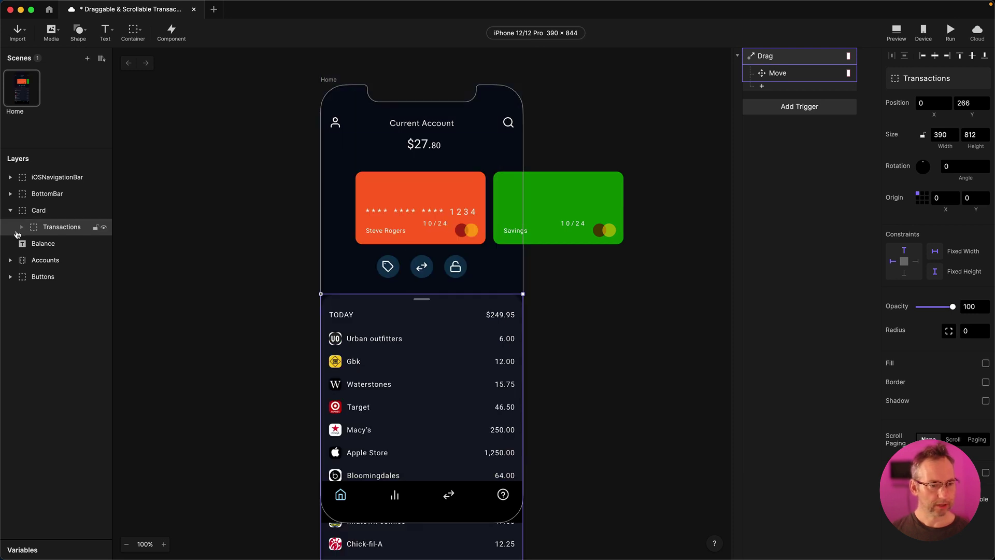
pyautogui.click(22, 228)
# Step: On the Rows list, uncheck Clip Sublayers and turn scrolling off with Scroll Paging None
pyautogui.click(62, 243)
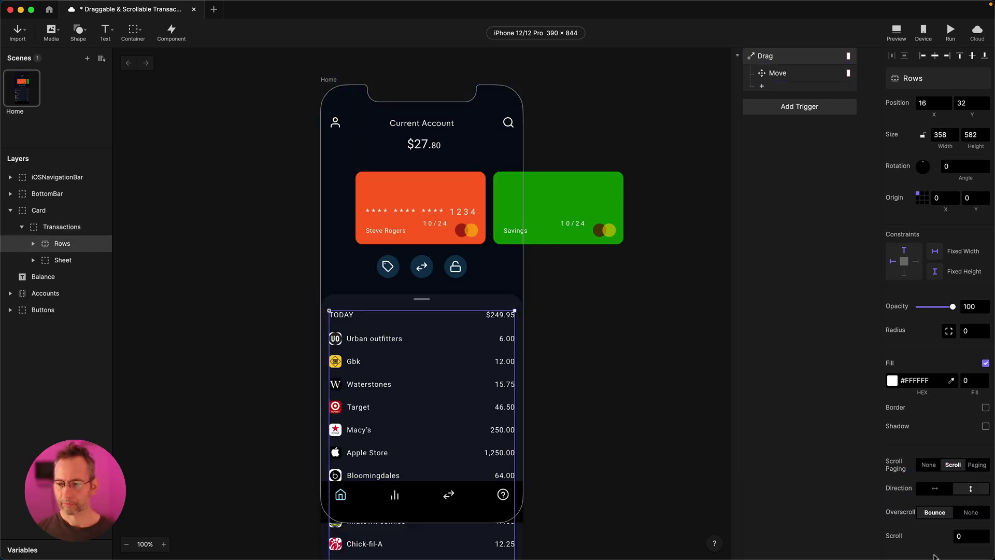
pyautogui.scroll(-3, 912, 514)
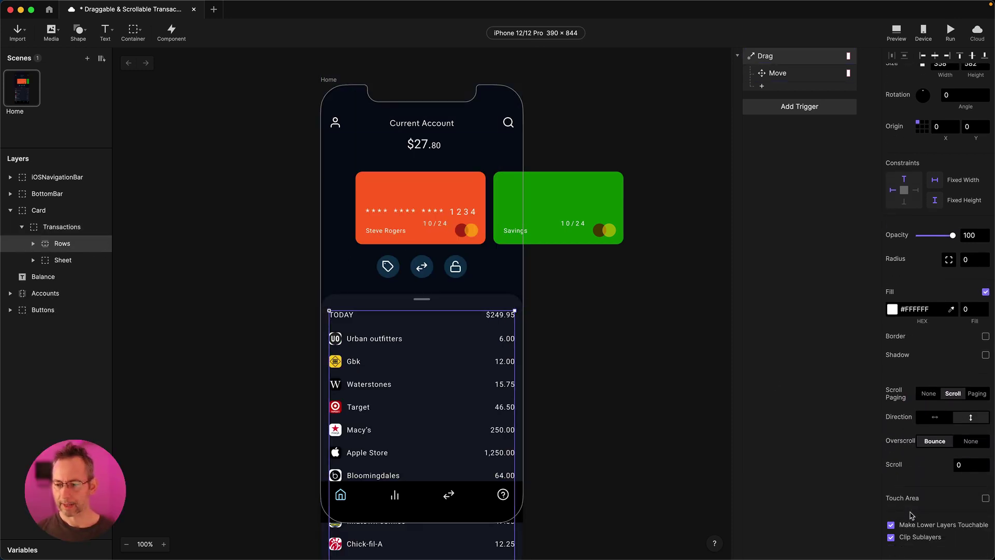
pyautogui.click(891, 538)
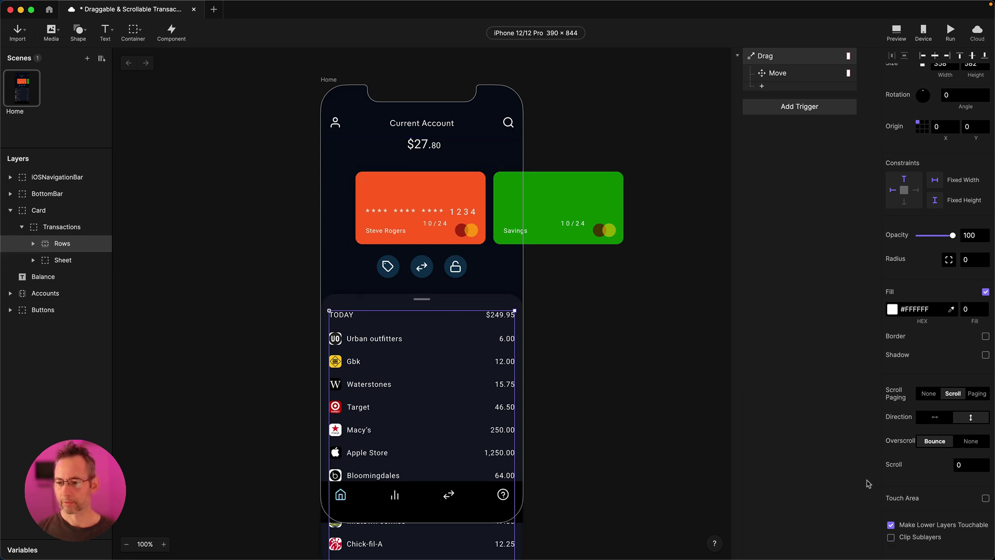
pyautogui.click(927, 393)
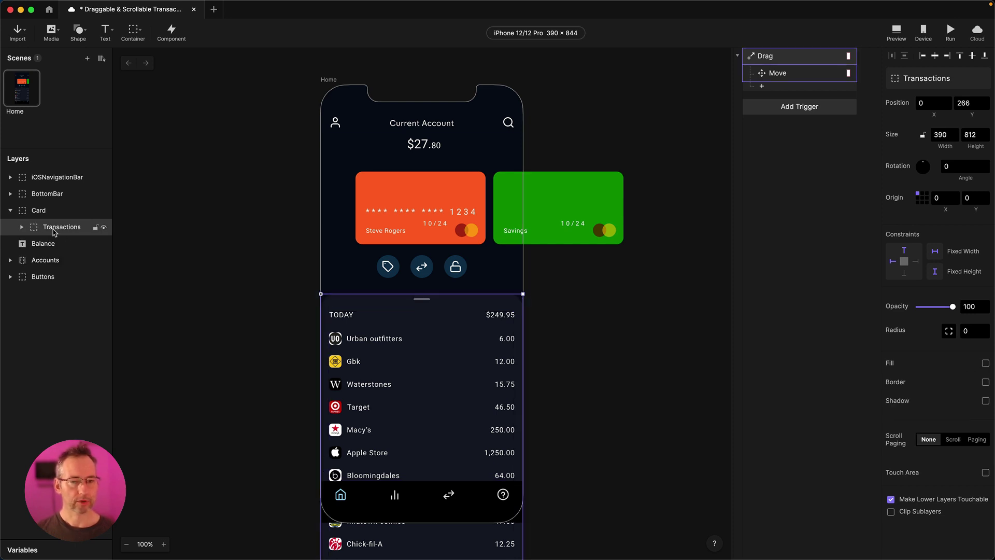
# Step: Test-drag the sheet, undo it, and set the Move response's Min Y limit to -185
pyautogui.moveTo(458, 466); pyautogui.dragTo(449, 231)
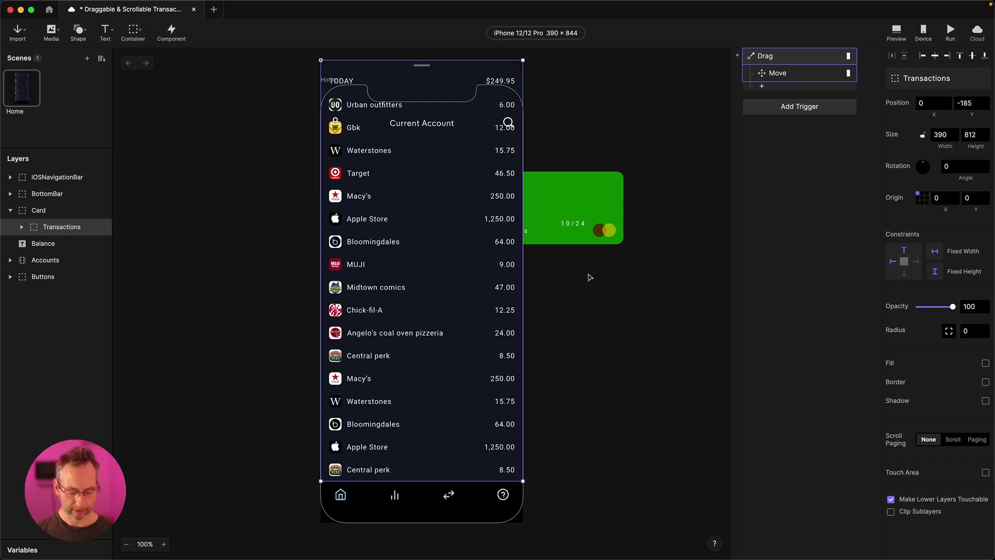
pyautogui.press('super+z')
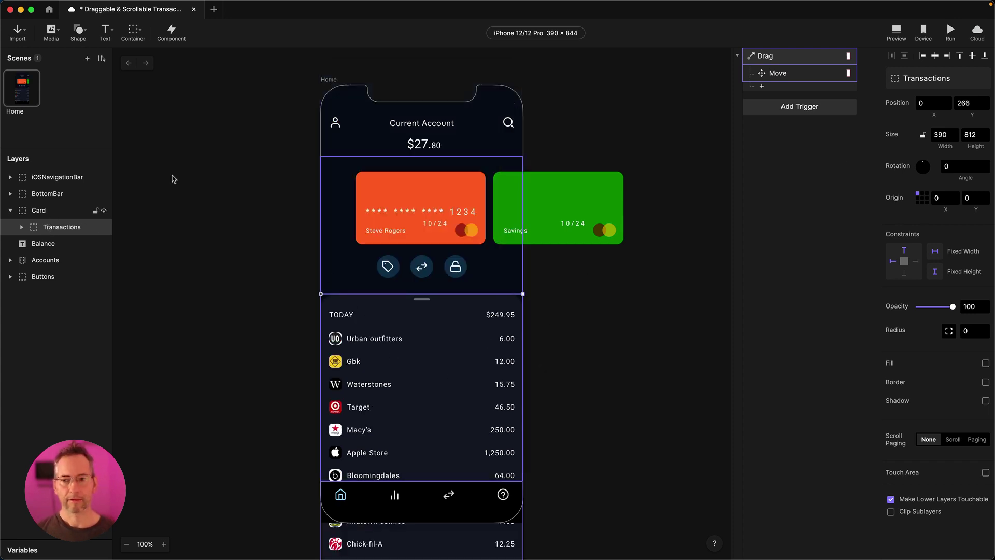
pyautogui.click(778, 74)
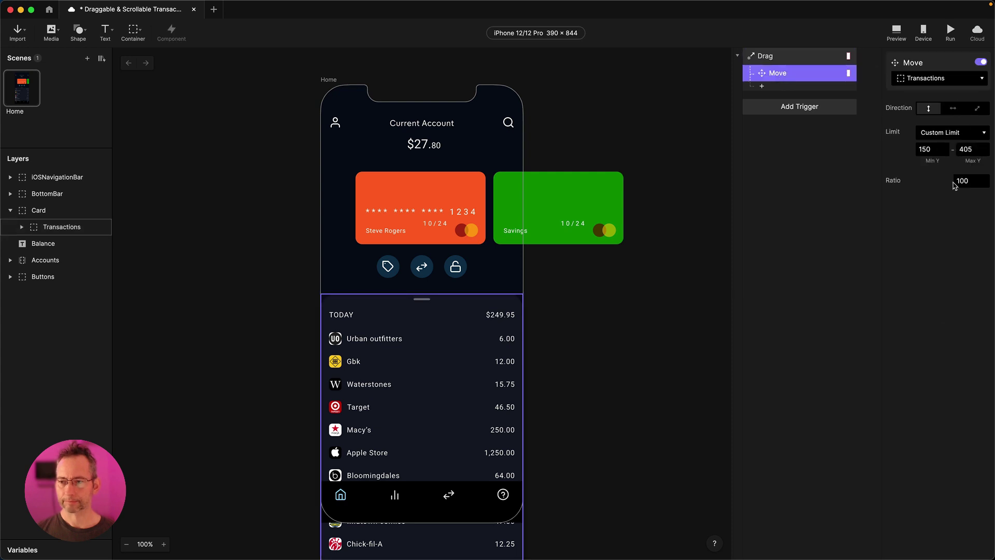
pyautogui.click(938, 151)
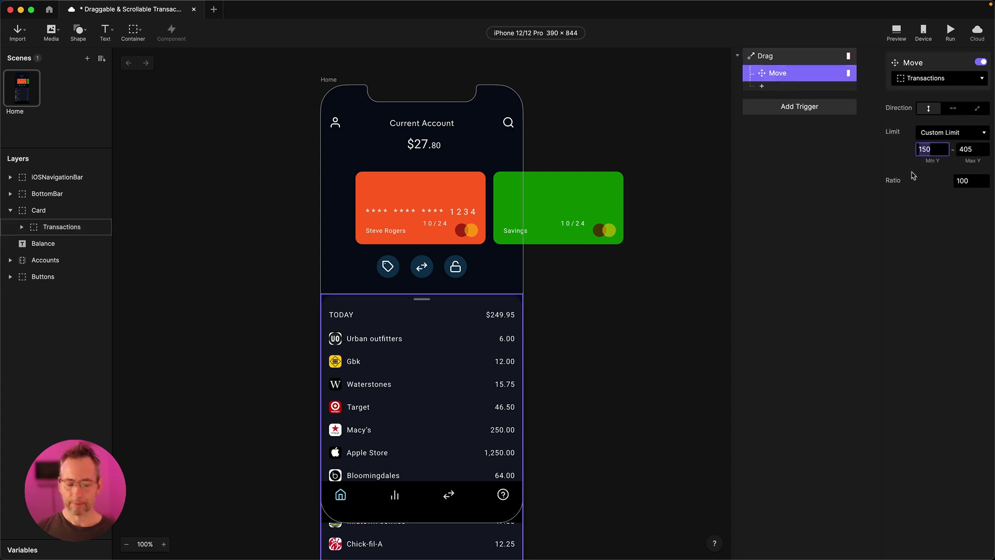
pyautogui.write('-185')
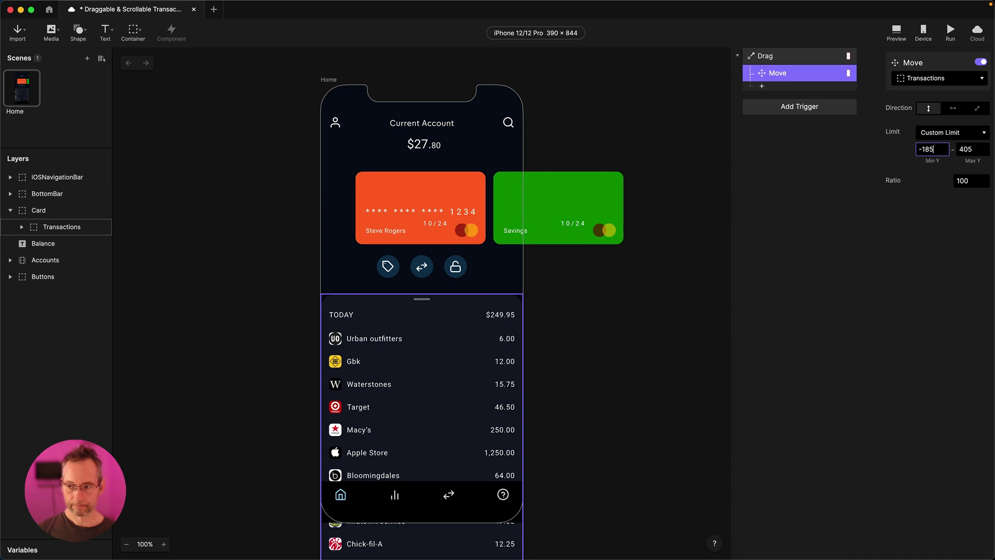
pyautogui.press('Return')
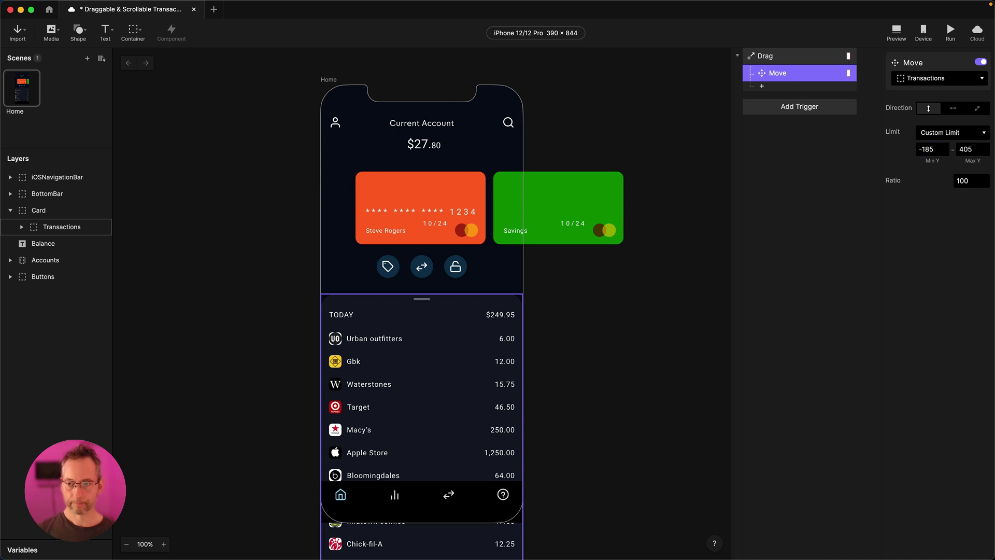
# Step: Set the Move response's Max Y limit to 266 in place of 405
pyautogui.click(61, 228)
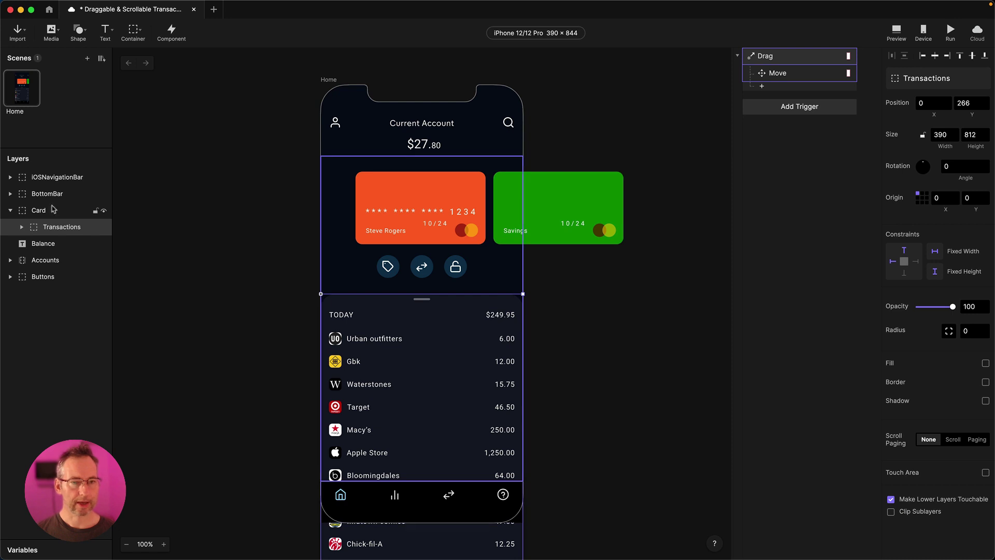
pyautogui.click(811, 78)
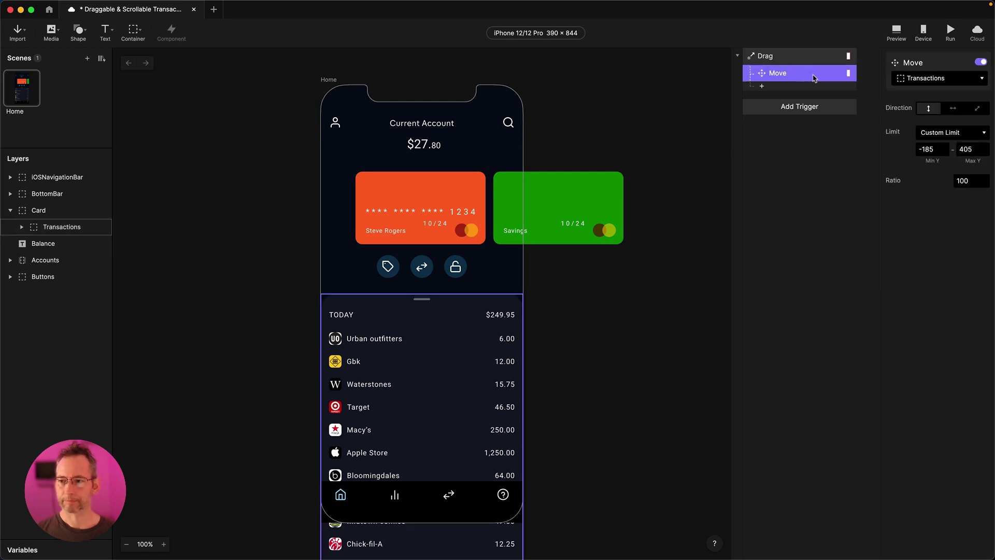
pyautogui.click(973, 149)
pyautogui.write('266')
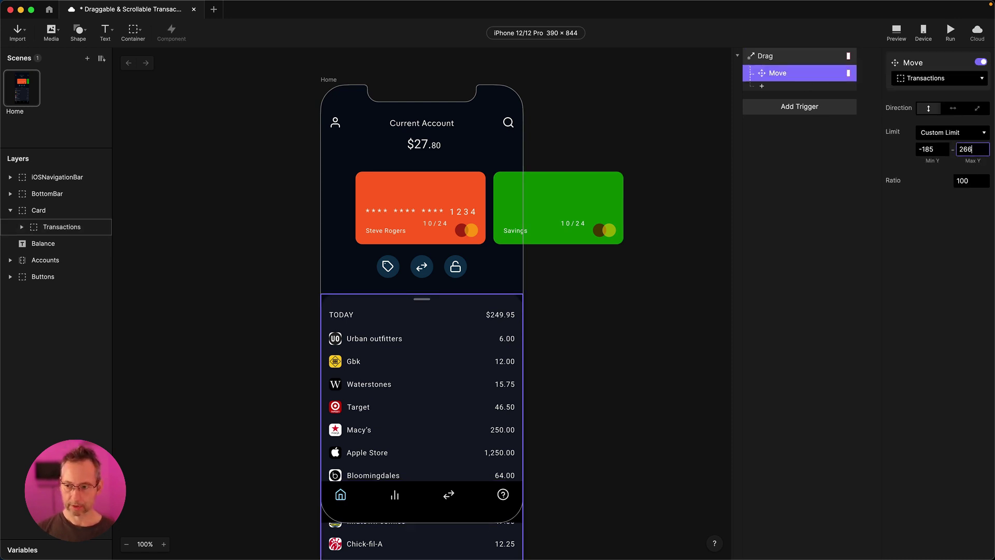
pyautogui.press('Return')
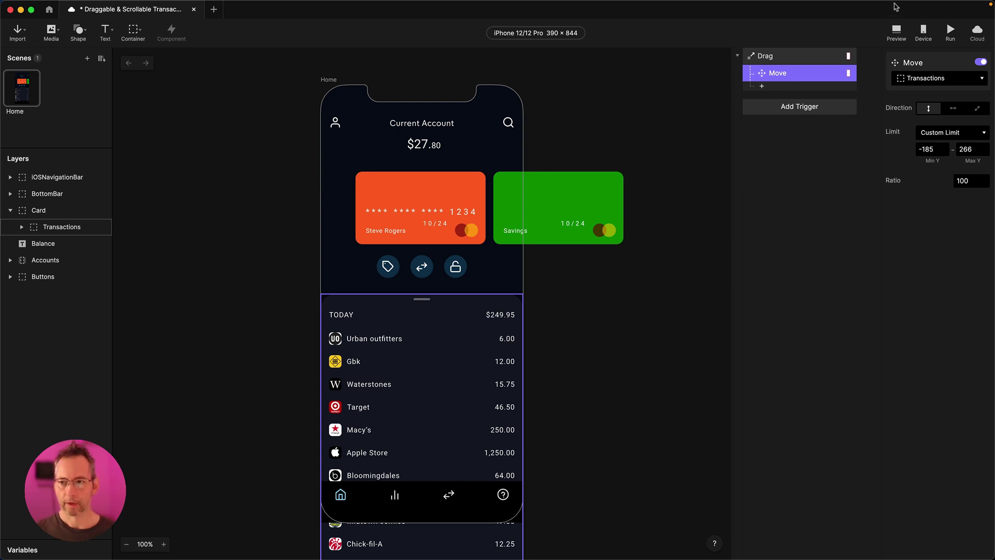
# Step: Preview the sheet dragging up over the cards and back within the new limits, then expand Transactions
pyautogui.click(896, 34)
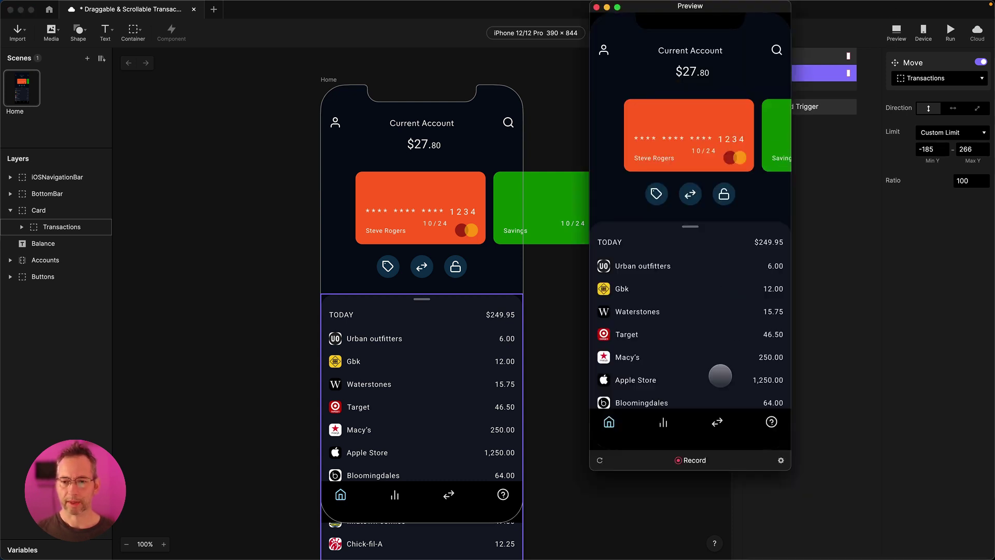
pyautogui.moveTo(716, 378); pyautogui.dragTo(674, 159)
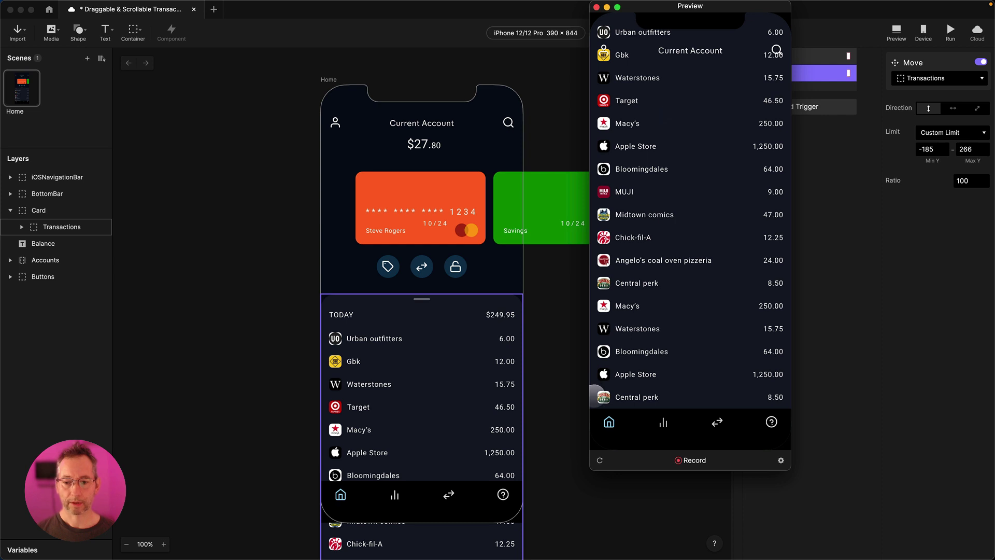
pyautogui.moveTo(696, 256); pyautogui.dragTo(691, 332)
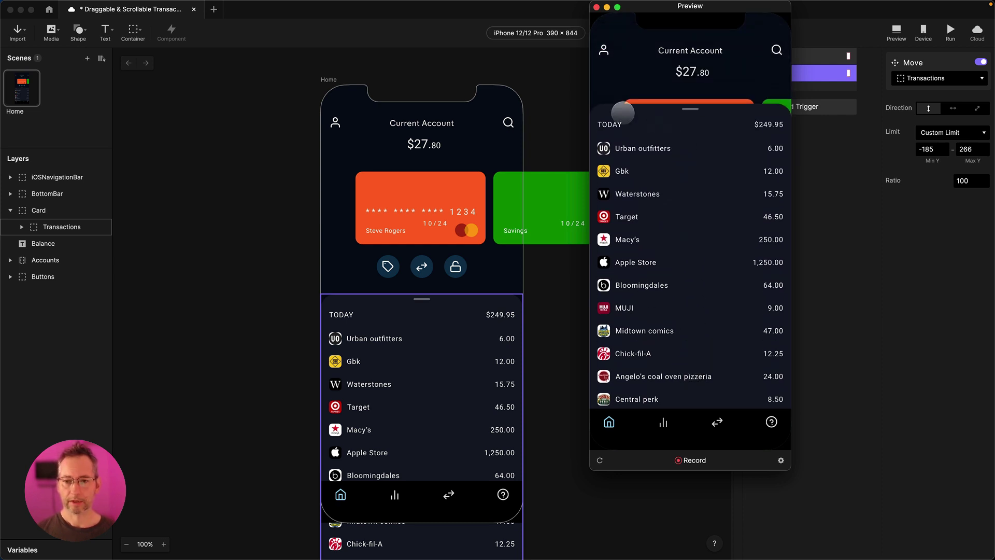
pyautogui.moveTo(728, 157); pyautogui.dragTo(702, 342)
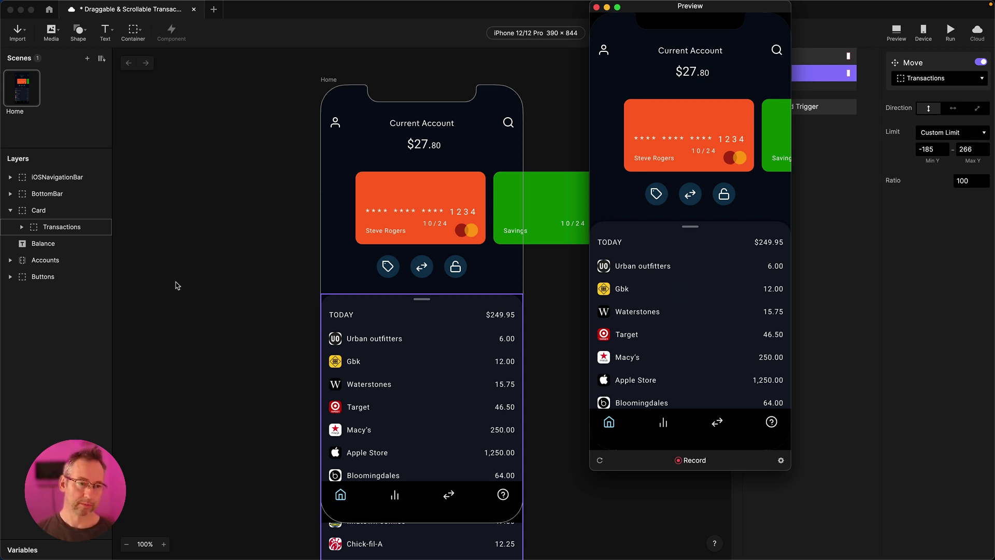
pyautogui.click(22, 227)
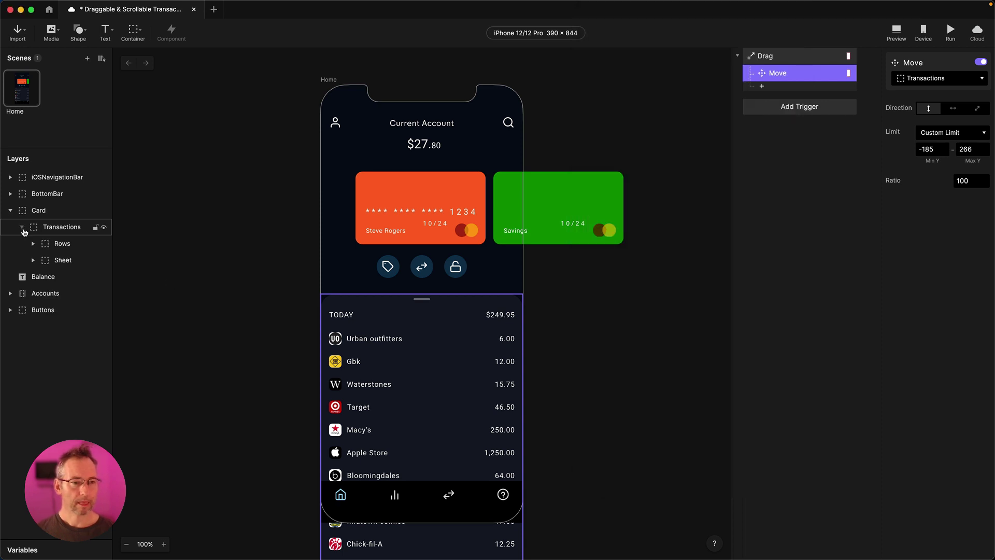
# Step: Move the Sheet layer out of Transactions to a top-level layer beneath Card, then preview again
pyautogui.click(45, 263)
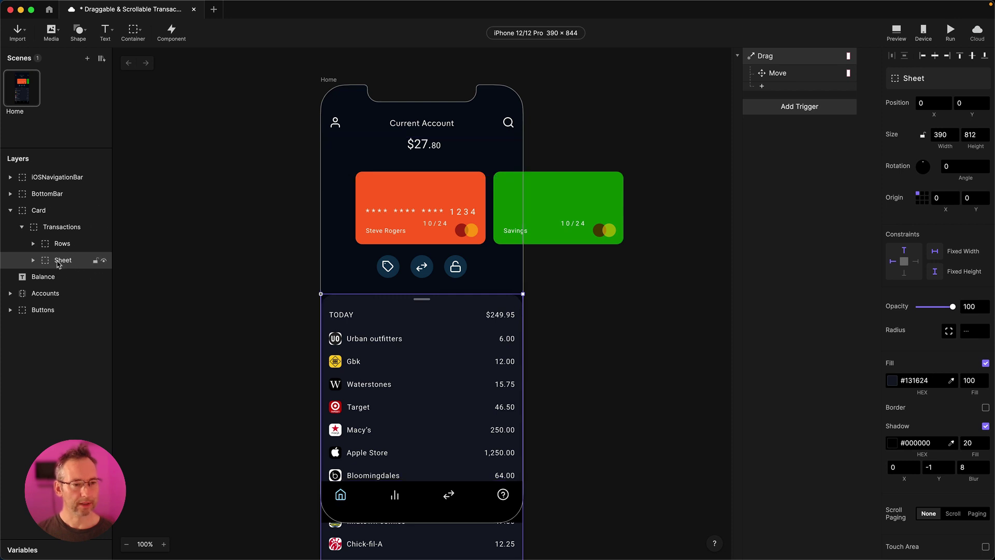
pyautogui.moveTo(59, 262); pyautogui.dragTo(35, 237)
pyautogui.click(11, 227)
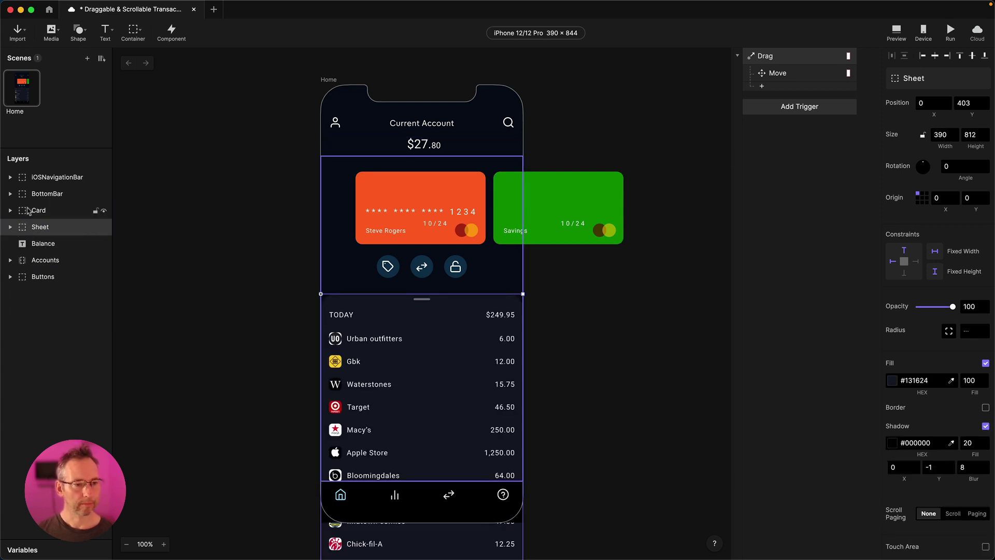
pyautogui.click(17, 212)
pyautogui.click(10, 211)
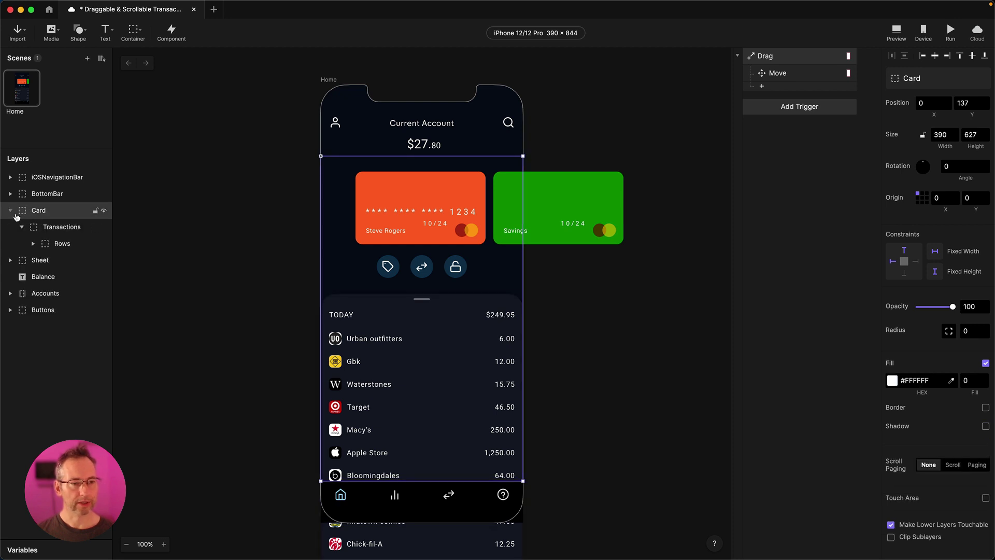
pyautogui.click(19, 227)
pyautogui.click(10, 211)
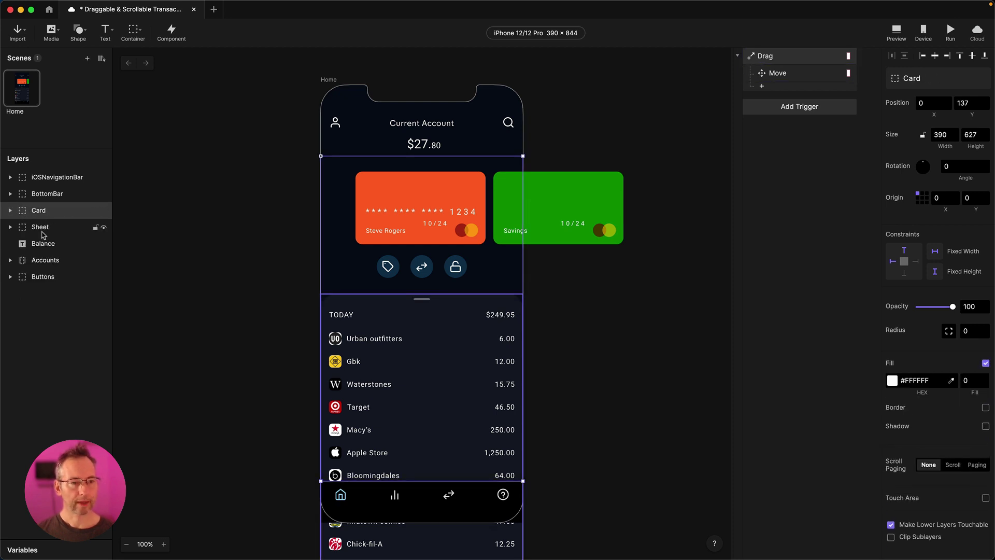
pyautogui.click(31, 227)
pyautogui.click(901, 34)
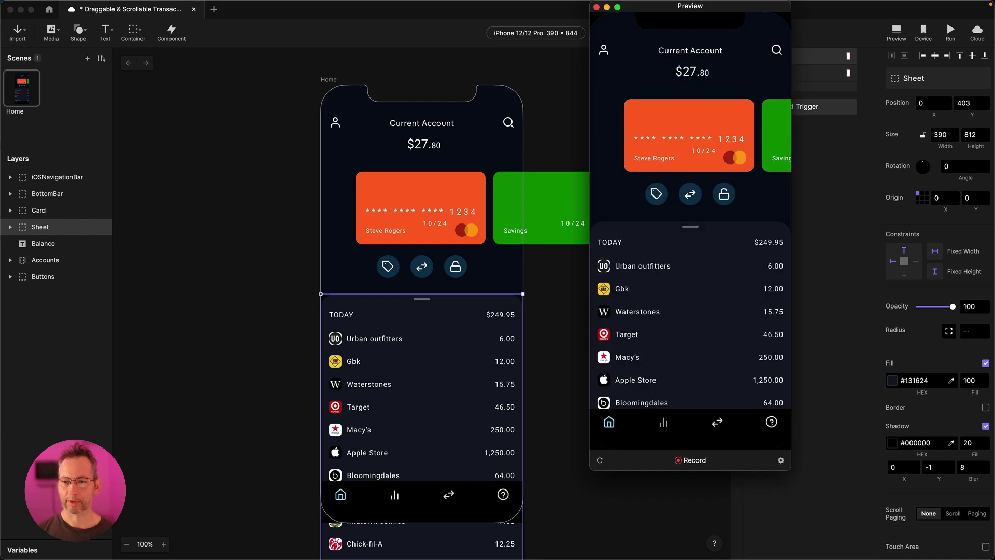
# Step: Drag the transactions list up and back down over the separate Sheet background, then close Preview
pyautogui.moveTo(684, 341); pyautogui.dragTo(690, 288)
pyautogui.moveTo(695, 89); pyautogui.dragTo(651, 291)
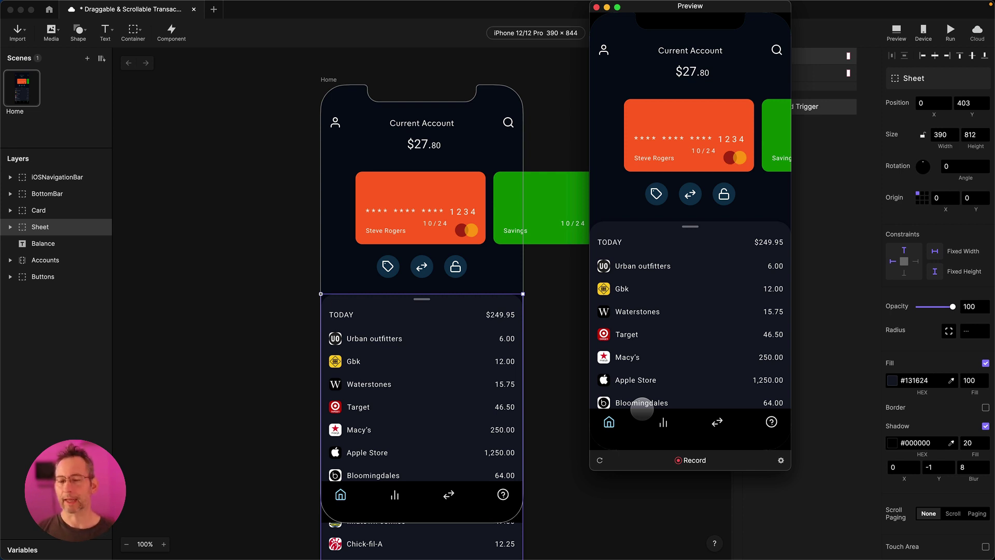
pyautogui.click(597, 7)
# Step: Add a Chain trigger that tracks the Transactions layer's Y property
pyautogui.click(796, 152)
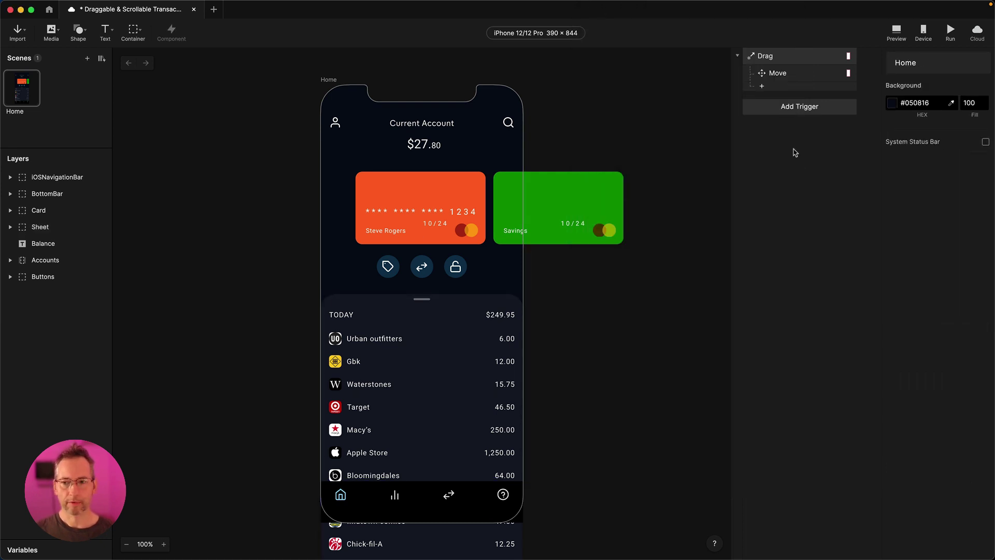
pyautogui.click(765, 111)
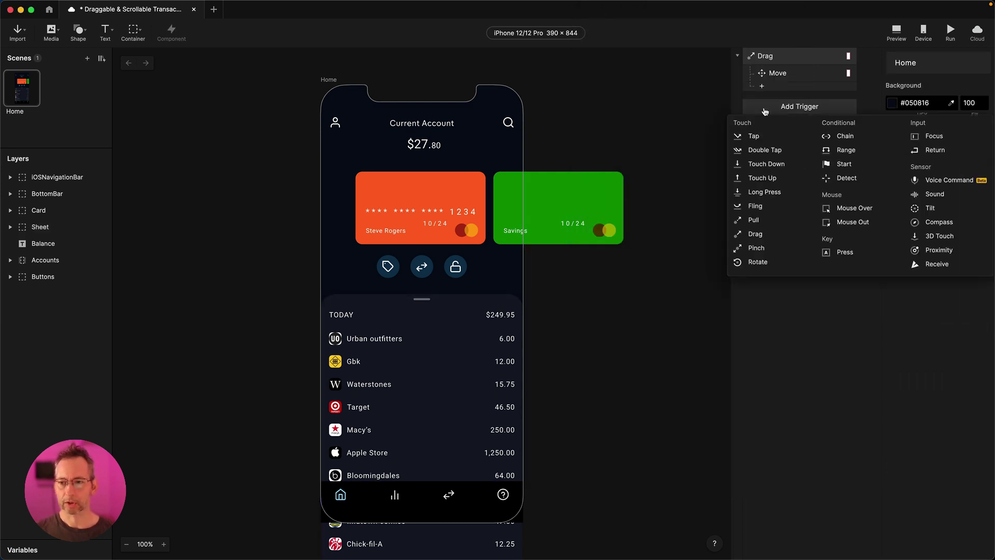
pyautogui.click(849, 139)
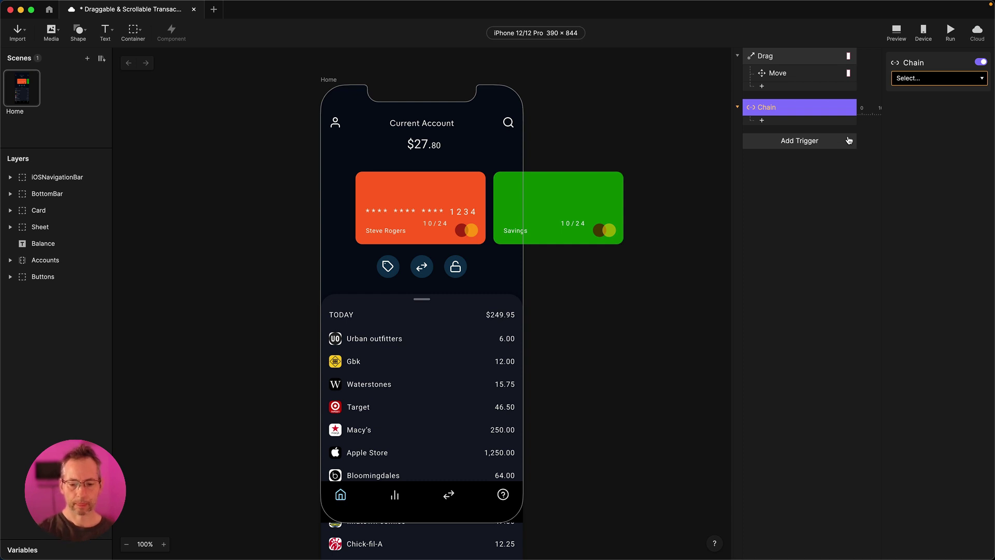
pyautogui.click(917, 79)
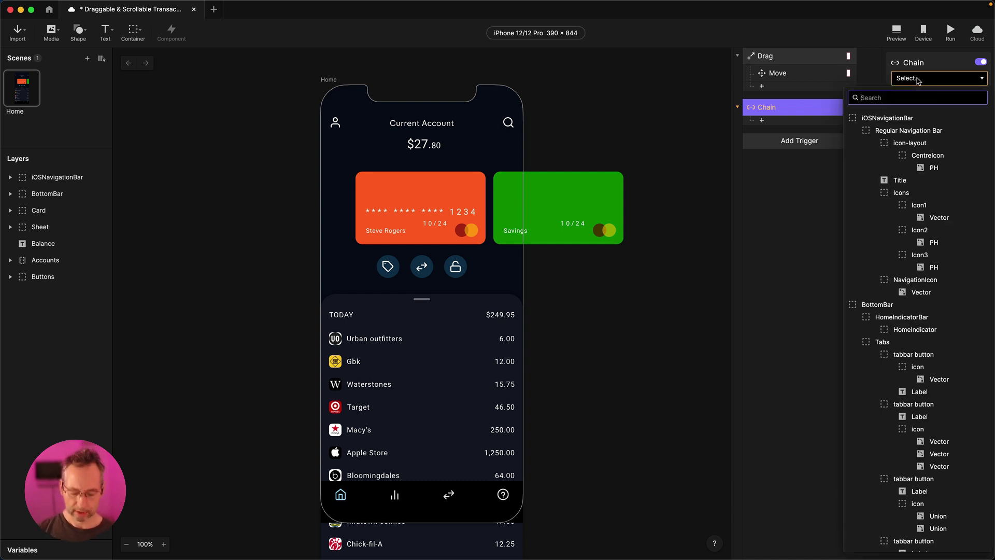
pyautogui.write('trans')
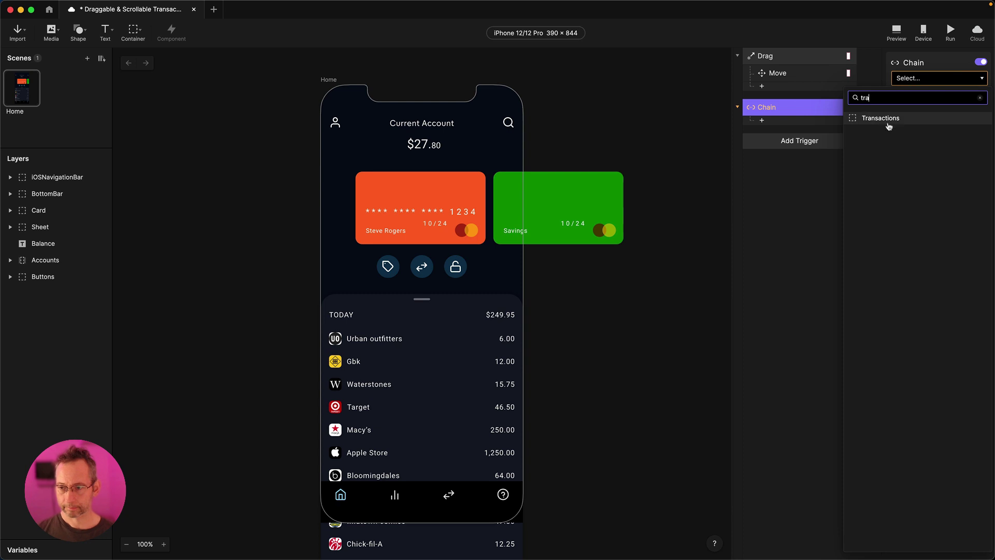
pyautogui.click(889, 127)
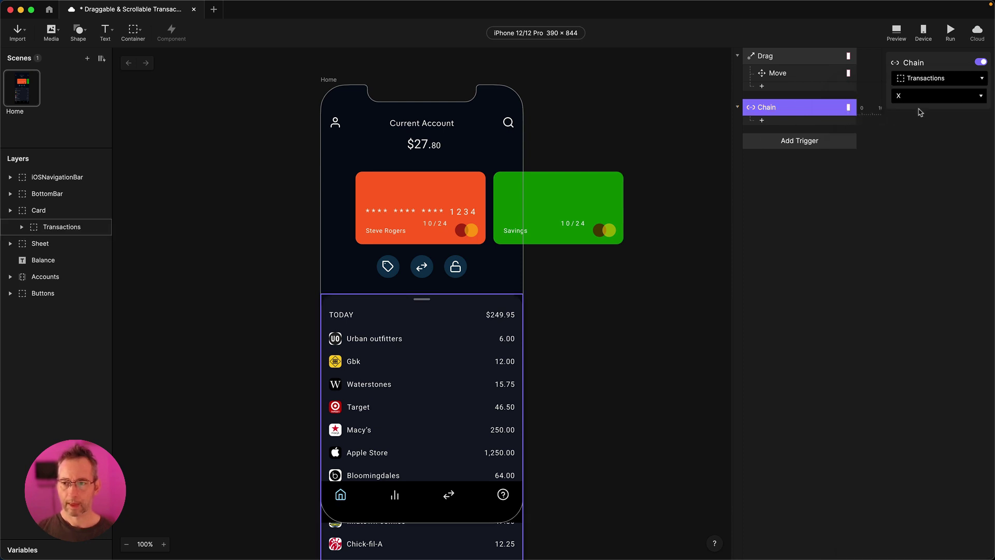
pyautogui.click(915, 95)
pyautogui.click(904, 127)
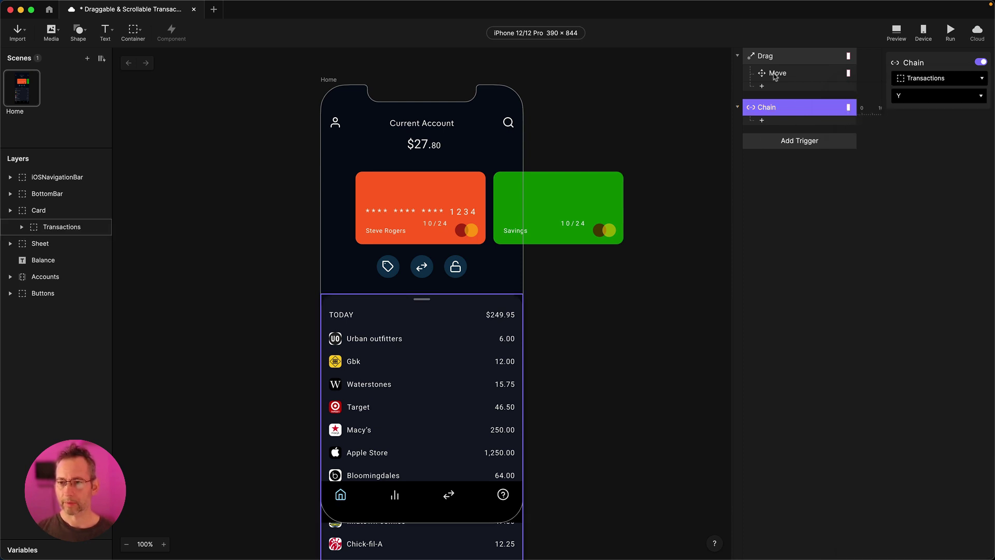
pyautogui.click(767, 60)
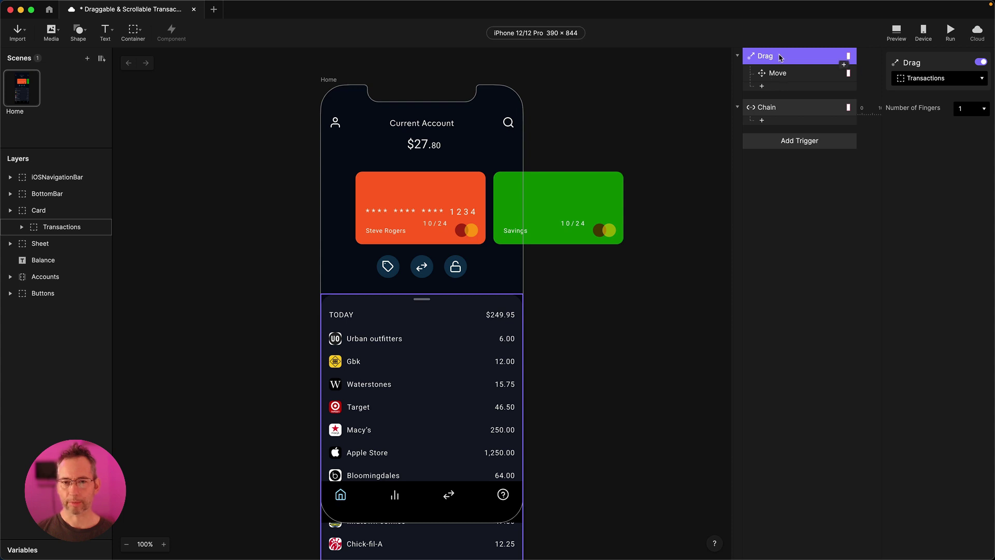
pyautogui.click(767, 110)
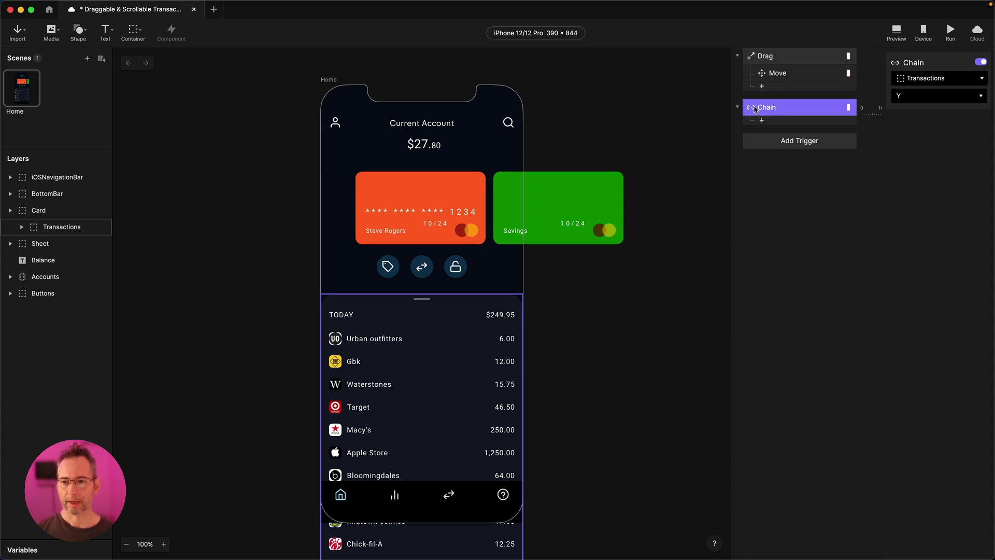
# Step: Add a Move response under the Chain that moves the Sheet layer
pyautogui.click(769, 124)
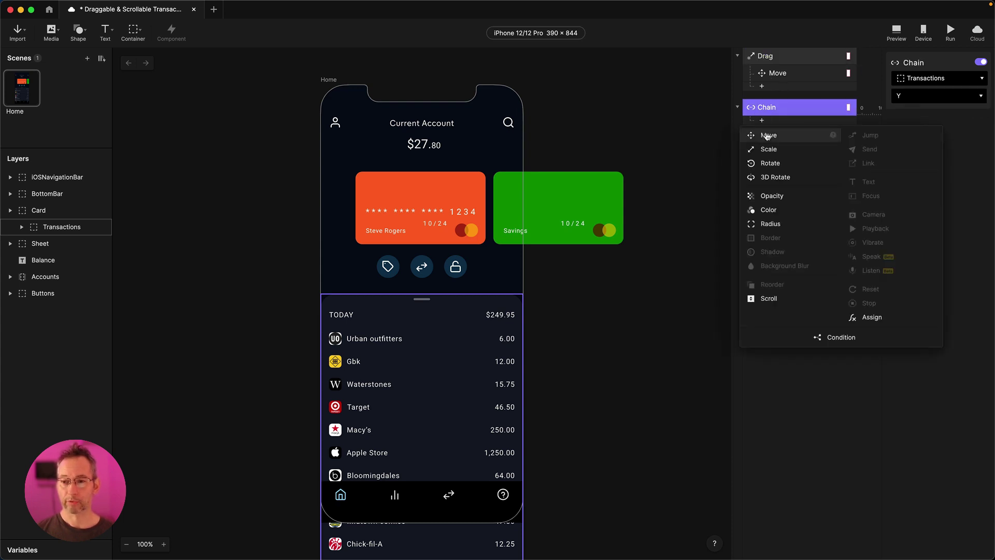
pyautogui.click(766, 138)
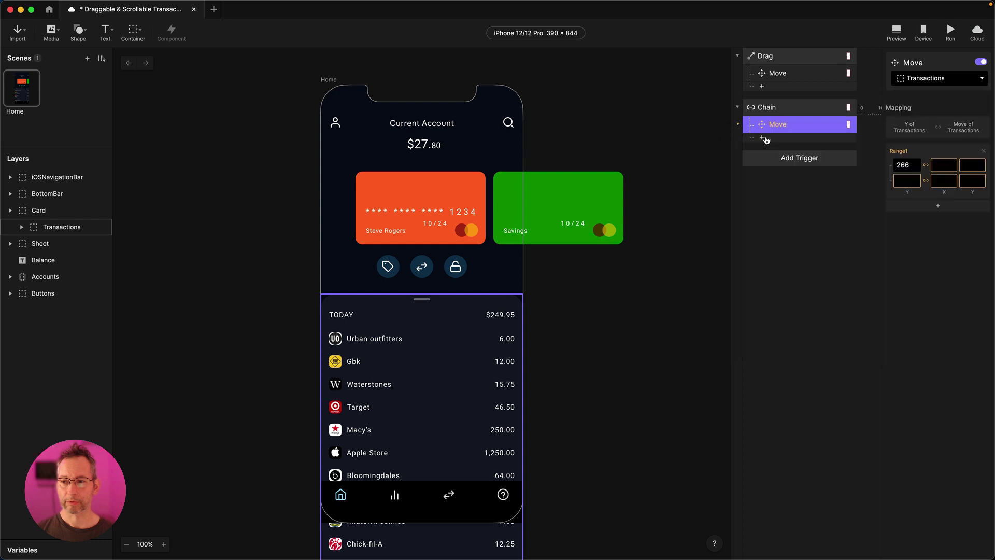
pyautogui.click(922, 81)
pyautogui.write('she')
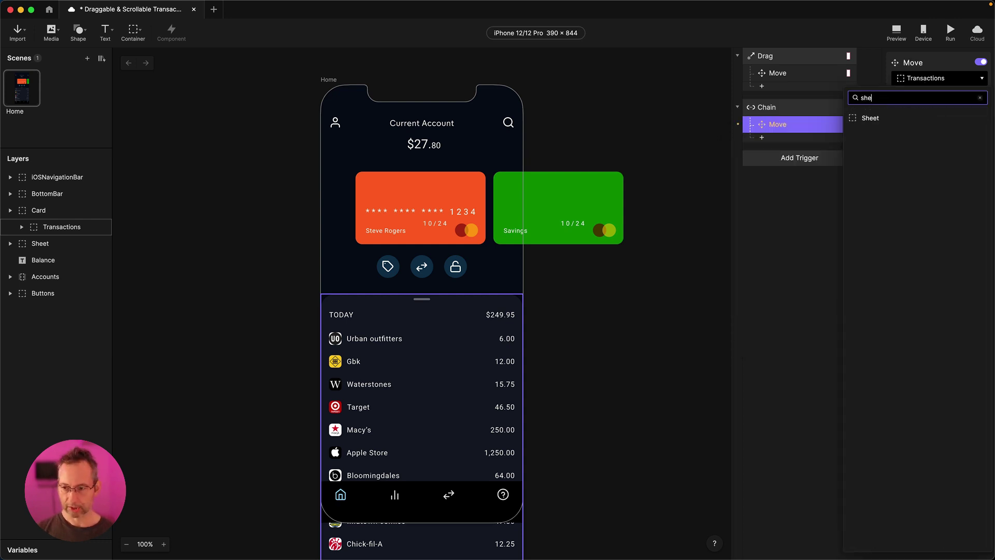
pyautogui.click(867, 118)
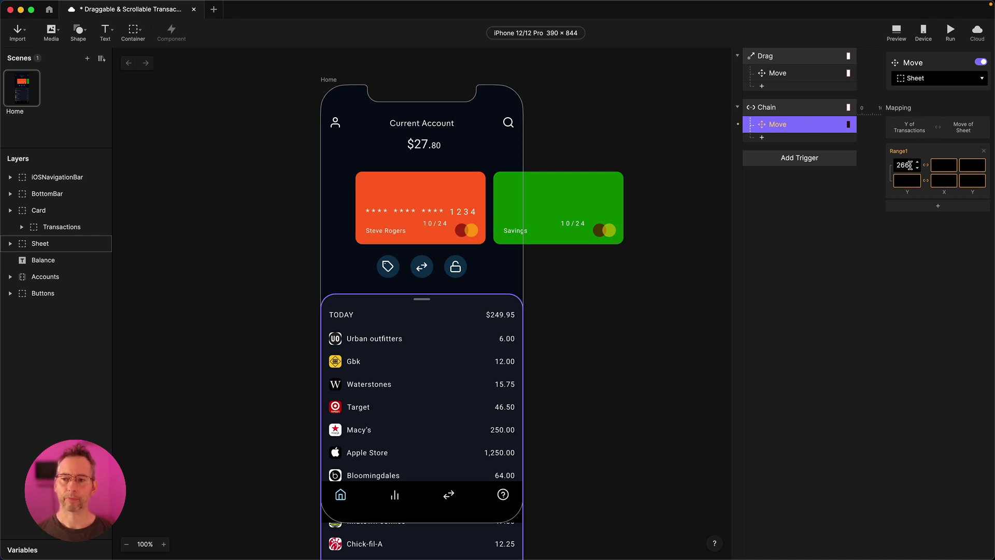
# Step: Check the Transactions layer's Y by dragging it up to 0, then undo back to 266
pyautogui.click(35, 227)
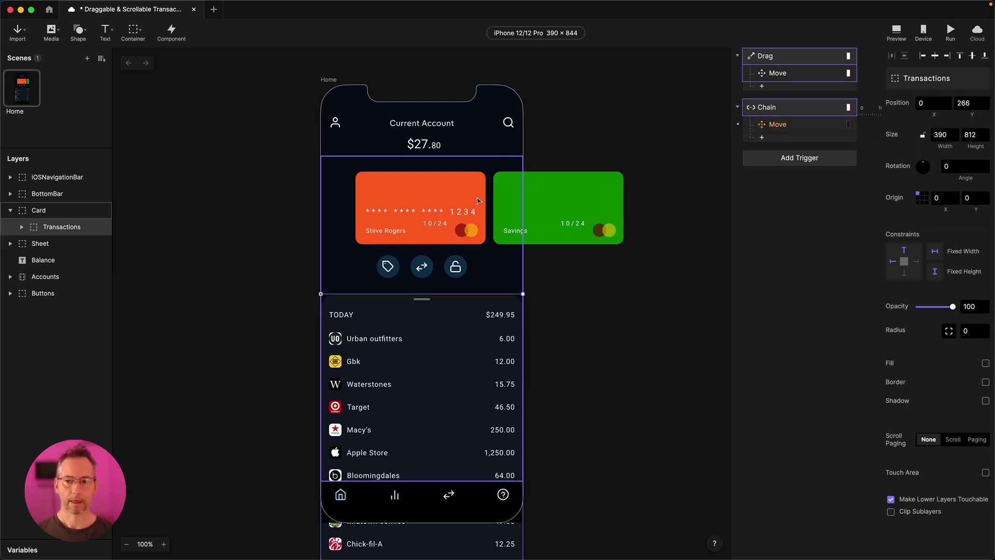
pyautogui.click(767, 126)
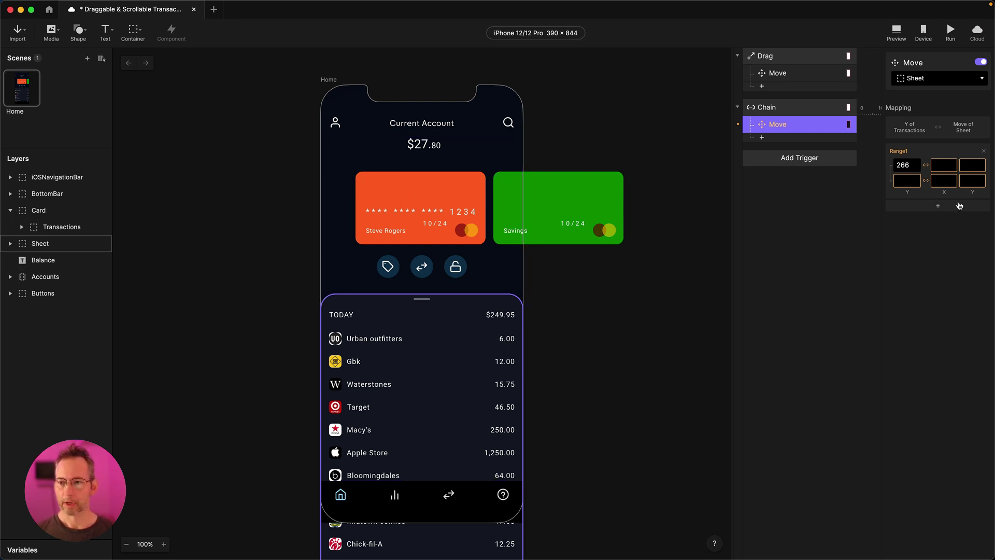
pyautogui.click(44, 228)
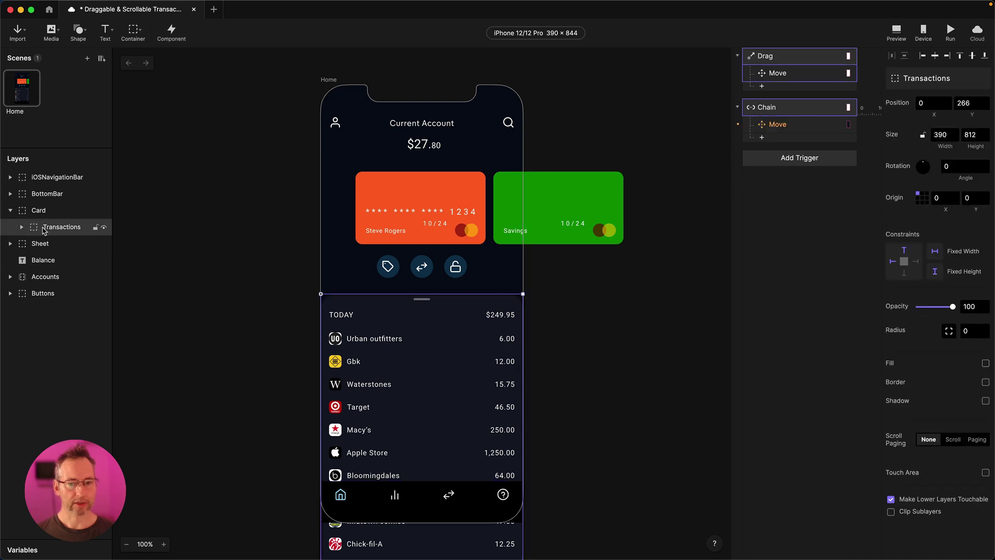
pyautogui.moveTo(433, 451); pyautogui.dragTo(429, 313)
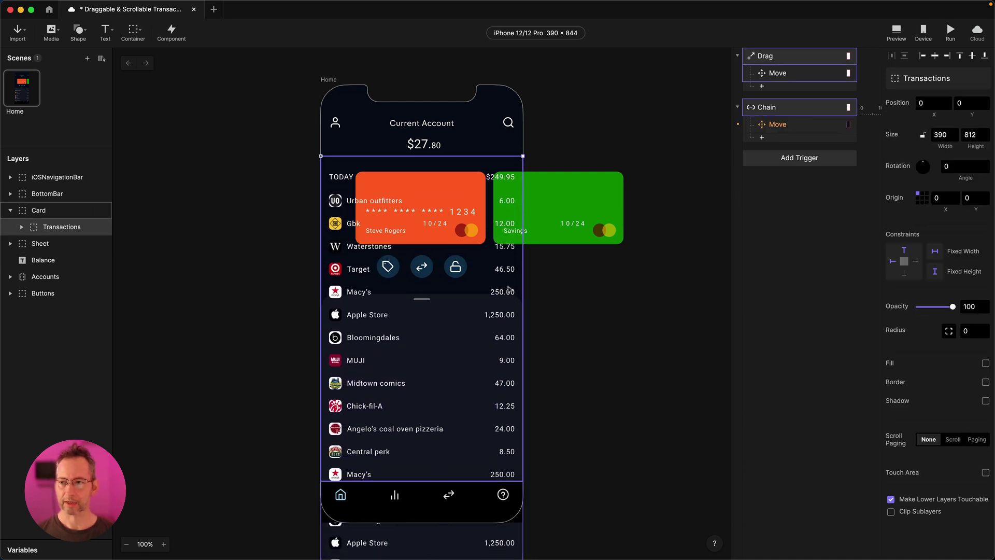
pyautogui.press('super+z')
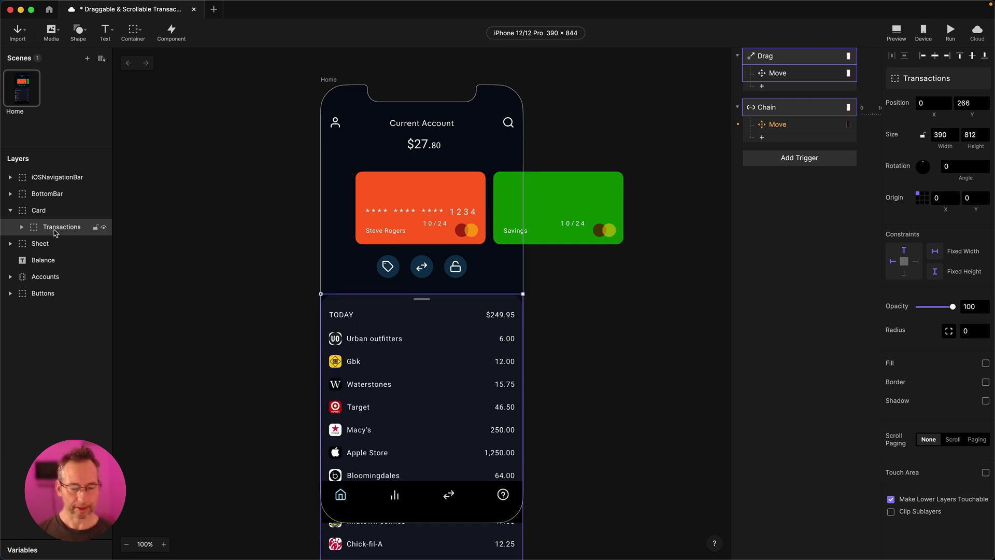
# Step: Add 0 as the second Transactions Y value in the Chain's Range1 mapping
pyautogui.click(778, 124)
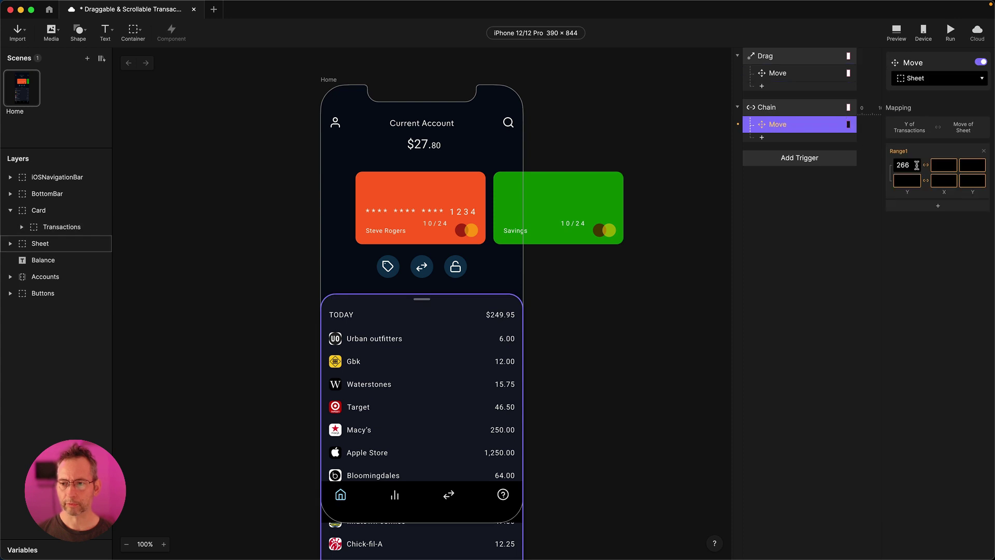
pyautogui.click(904, 183)
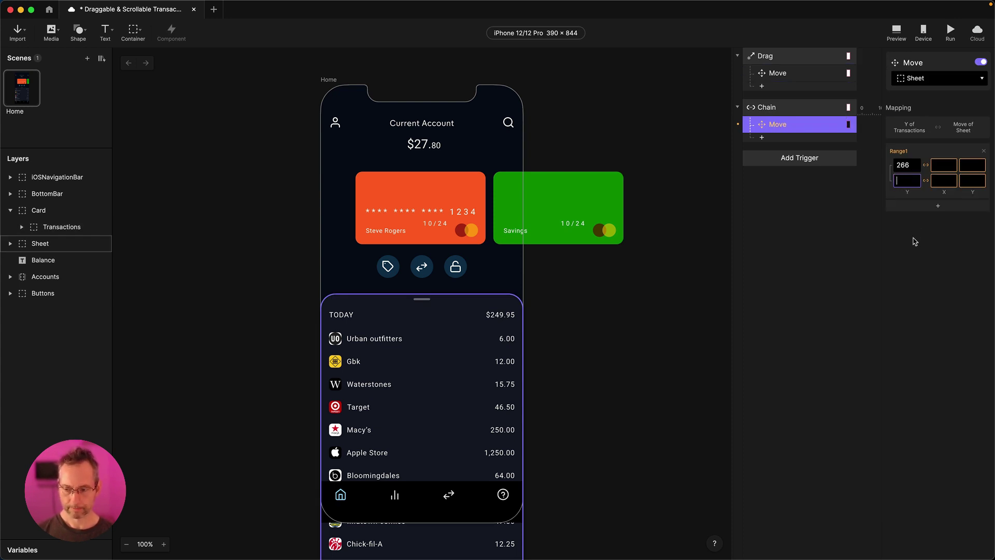
pyautogui.write('0')
pyautogui.press('Return')
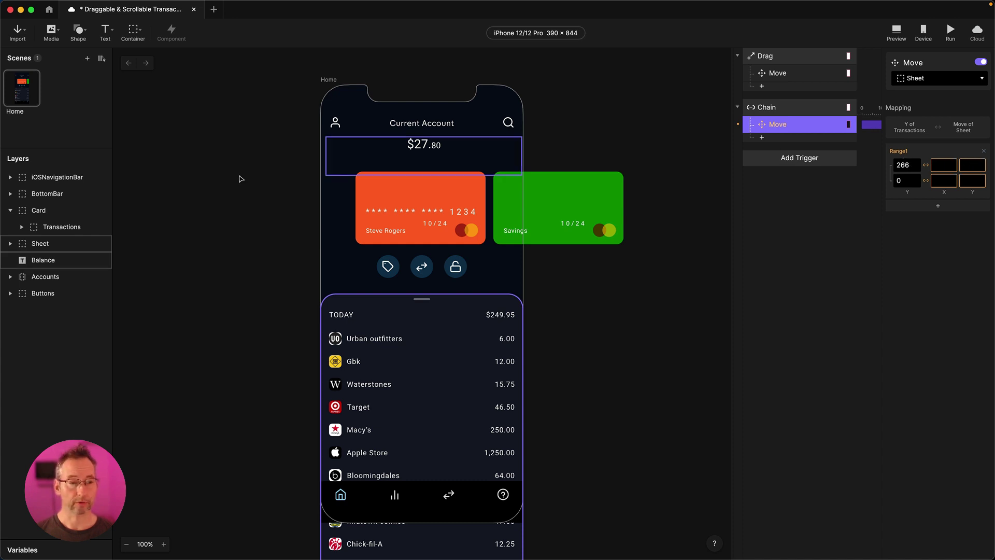
# Step: Enter the Sheet's current Y of 403 for the Transactions Y 266 range point
pyautogui.click(40, 244)
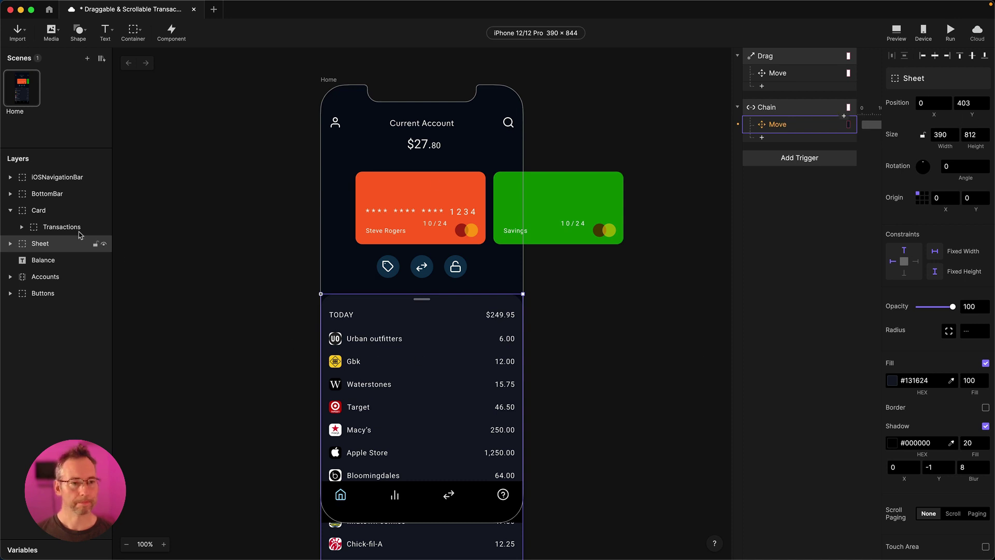
pyautogui.click(781, 128)
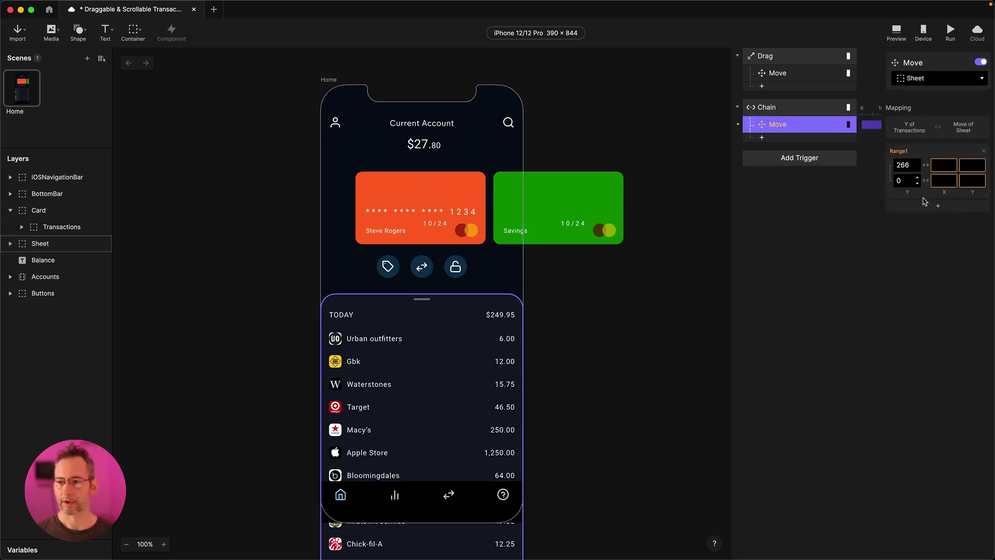
pyautogui.click(972, 166)
pyautogui.write('403')
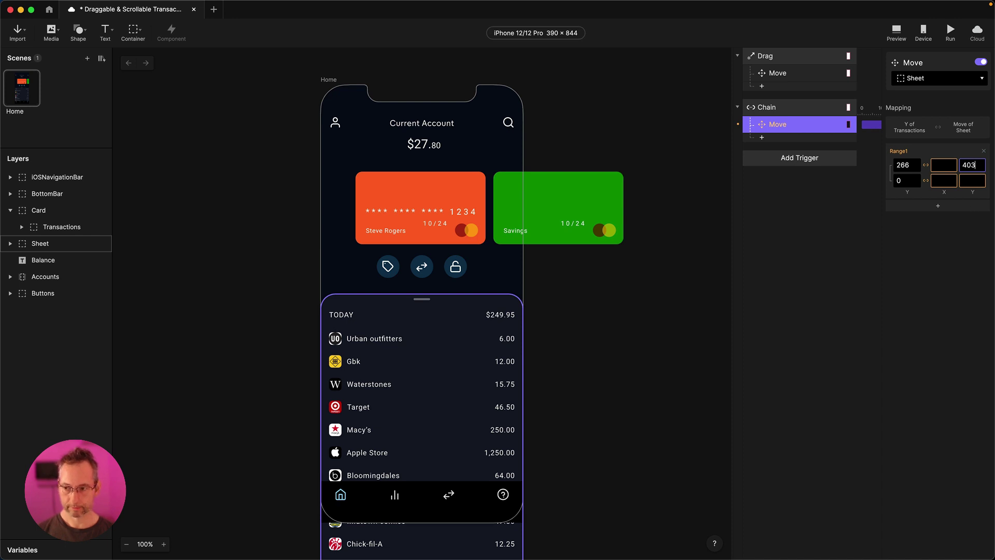
pyautogui.press('Tab')
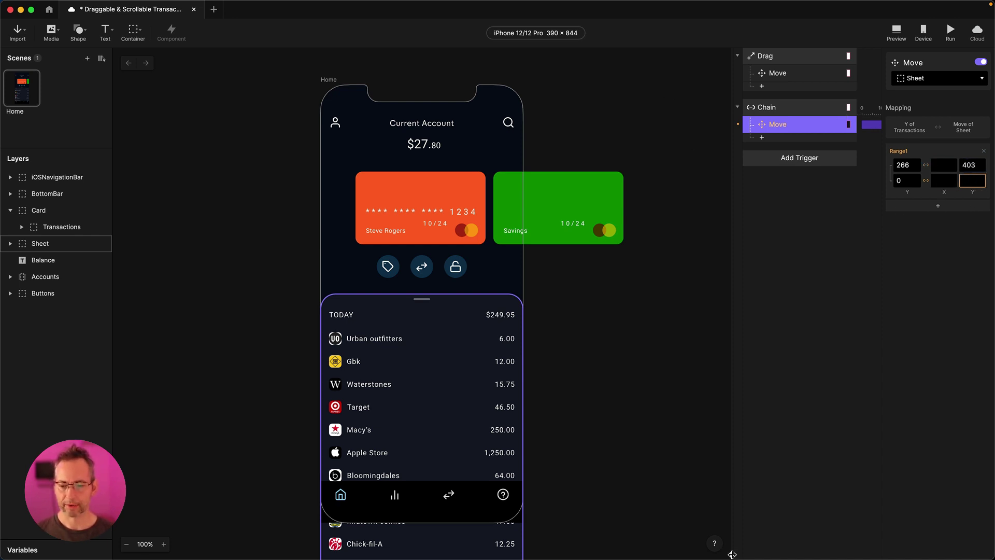
# Step: Compute 403 − 266 = 137 in the Calculator
pyautogui.moveTo(732, 553)
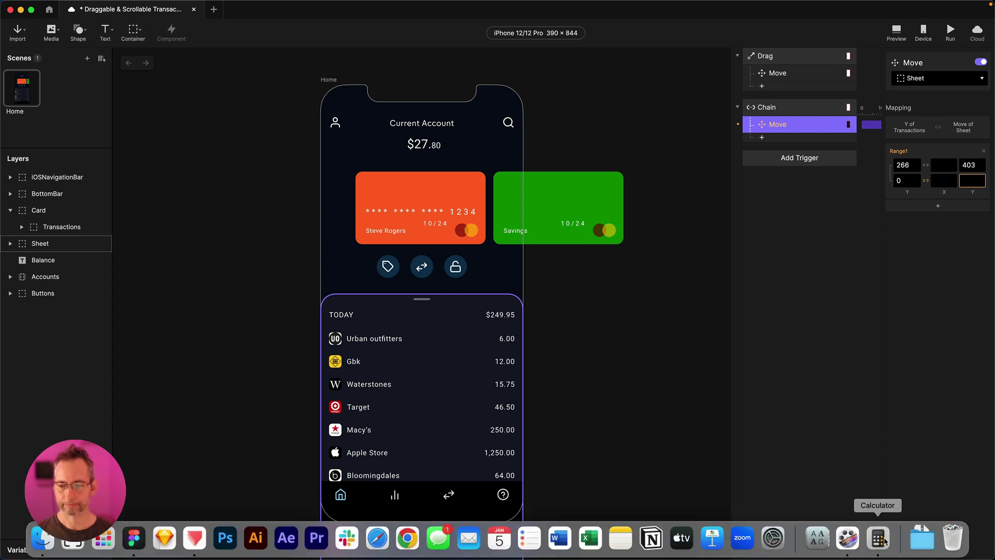
pyautogui.click(879, 540)
pyautogui.click(754, 290)
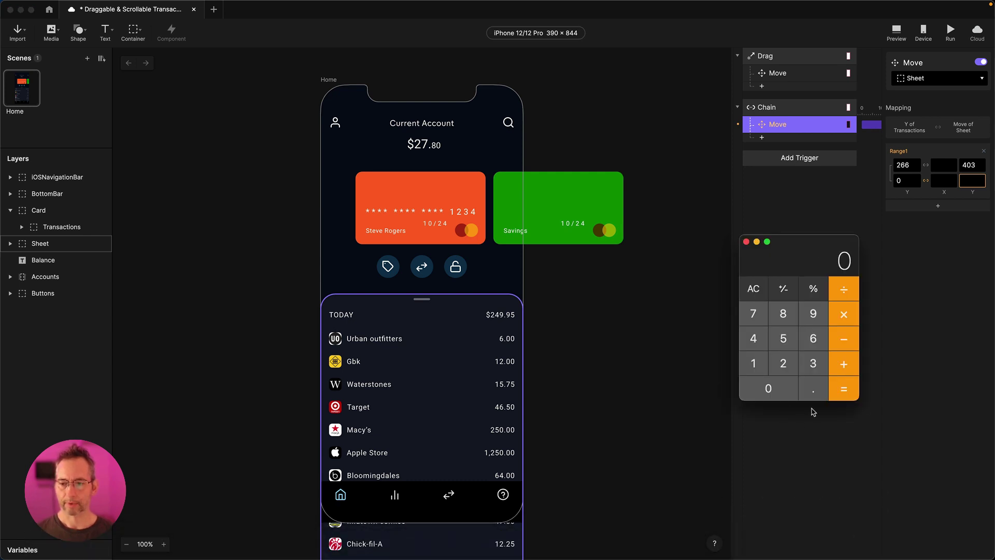
pyautogui.click(758, 335)
pyautogui.click(788, 384)
pyautogui.click(815, 363)
pyautogui.click(845, 341)
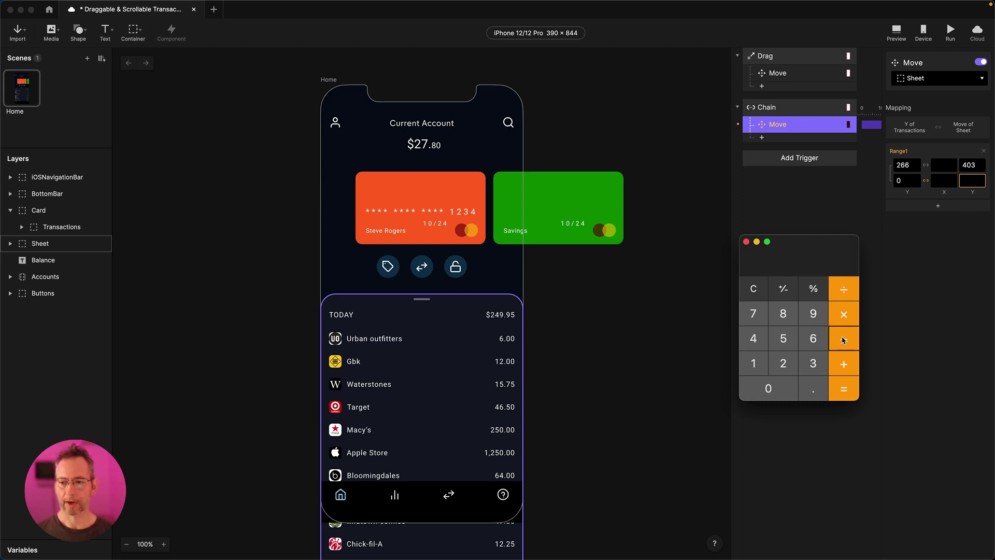
pyautogui.click(784, 364)
pyautogui.click(817, 339)
pyautogui.click(819, 340)
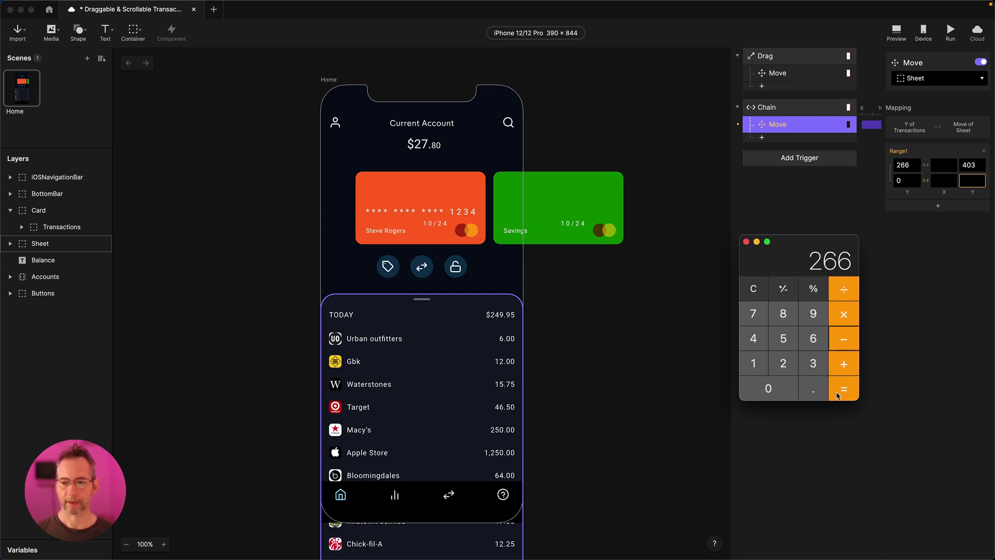
pyautogui.click(844, 393)
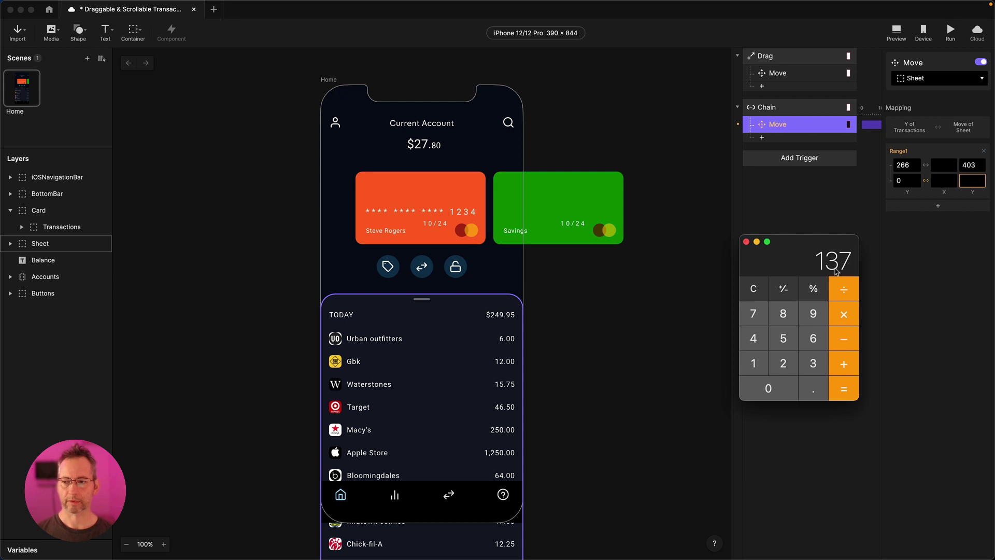
# Step: Enter 137 as the Sheet's Y for the Transactions Y 0 range point
pyautogui.click(973, 182)
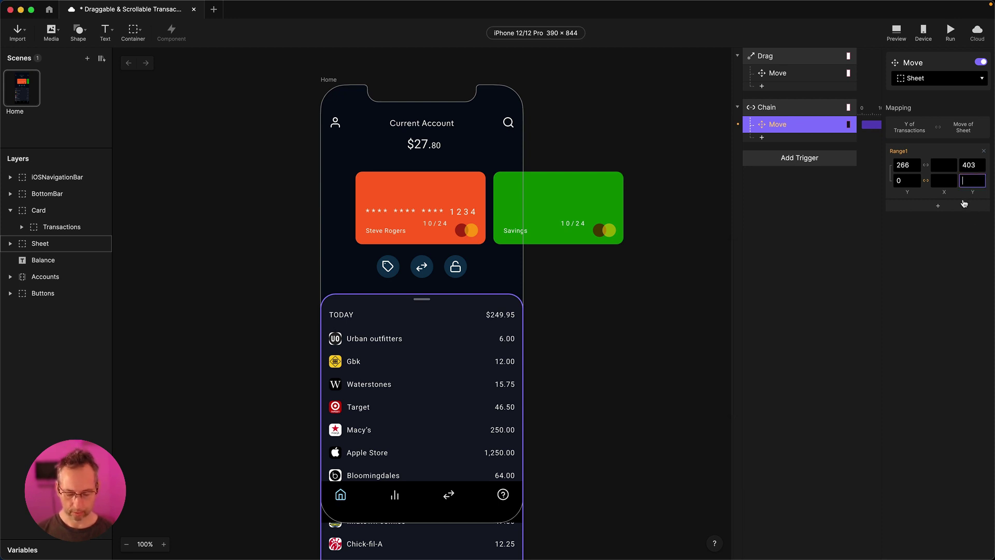
pyautogui.write('137')
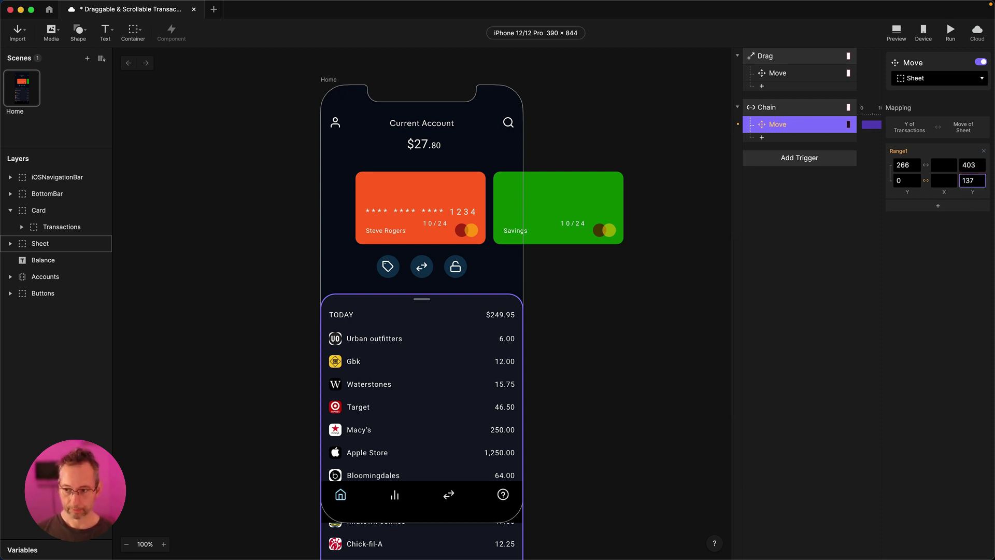
pyautogui.press('Return')
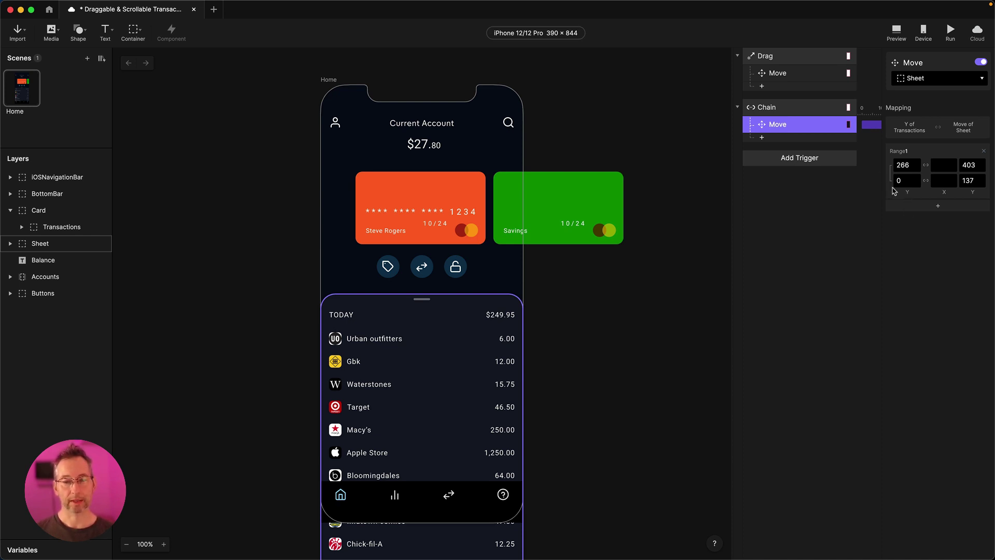
# Step: Test pulling the transactions sheet up in Preview, then inspect the Sheet layer
pyautogui.click(897, 32)
pyautogui.moveTo(695, 338); pyautogui.dragTo(616, 364)
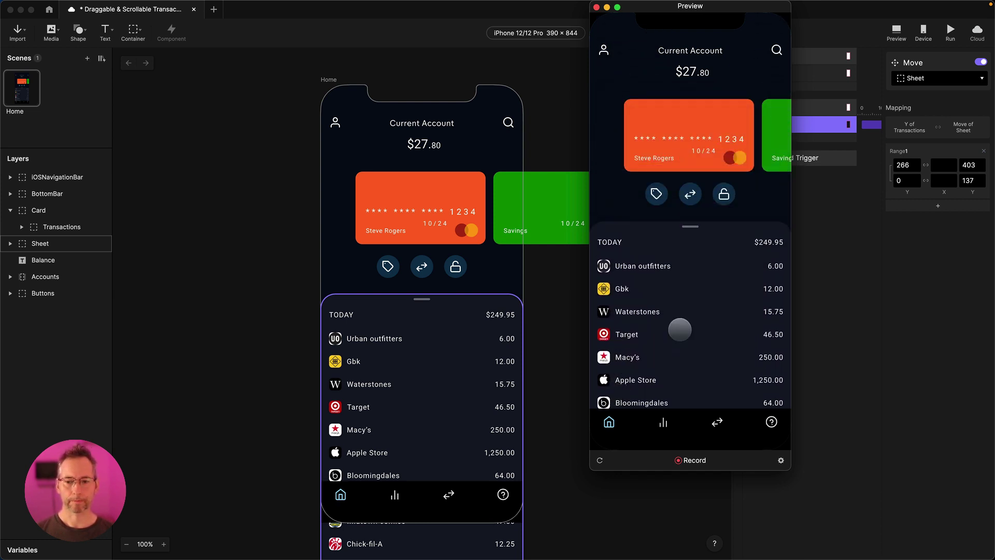
pyautogui.click(30, 246)
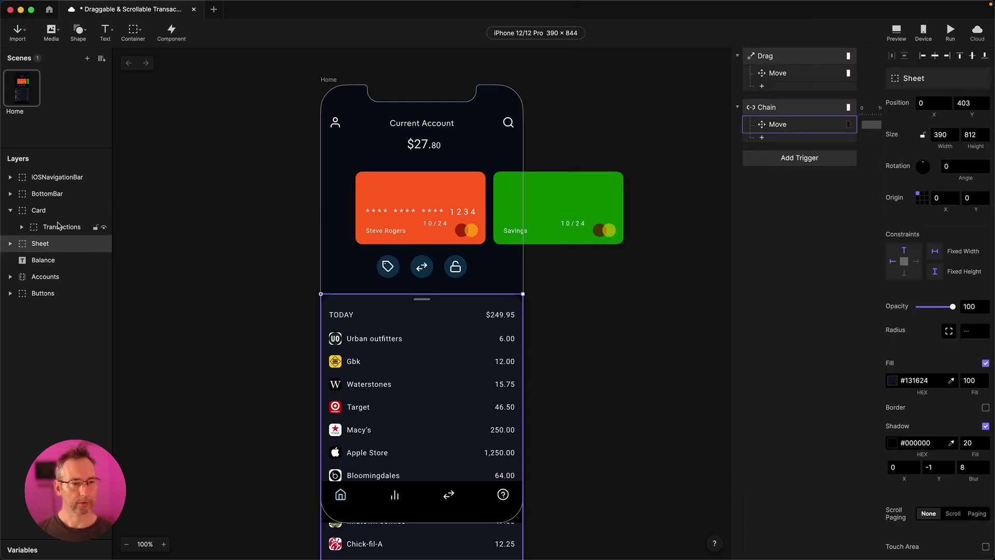
# Step: Turn on Clip Sublayers for the Card container and reopen Preview
pyautogui.click(46, 212)
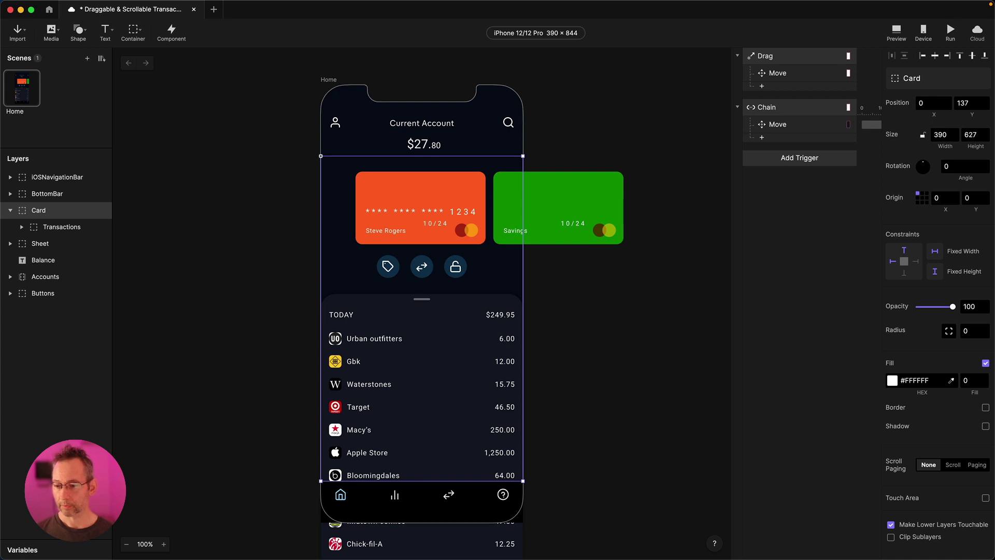
pyautogui.click(891, 537)
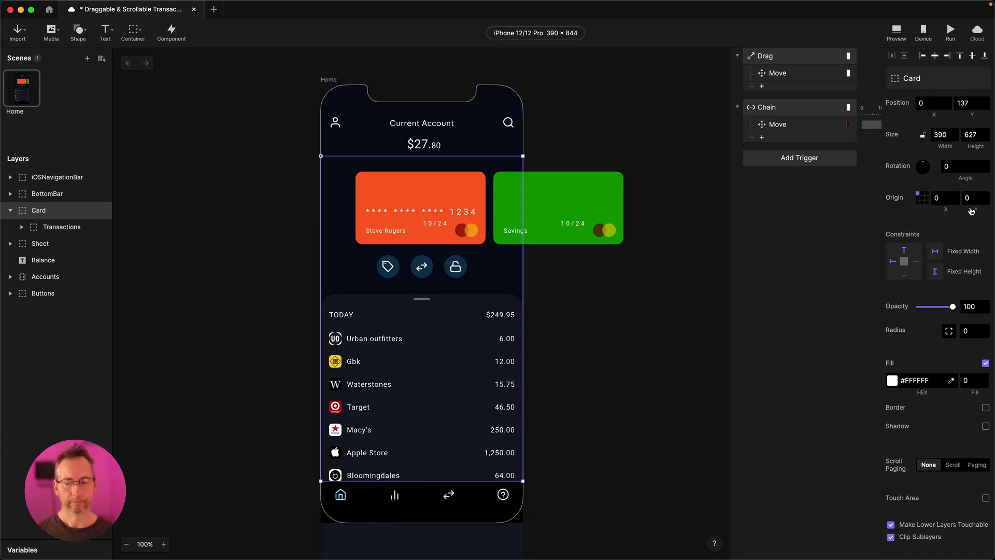
pyautogui.click(904, 33)
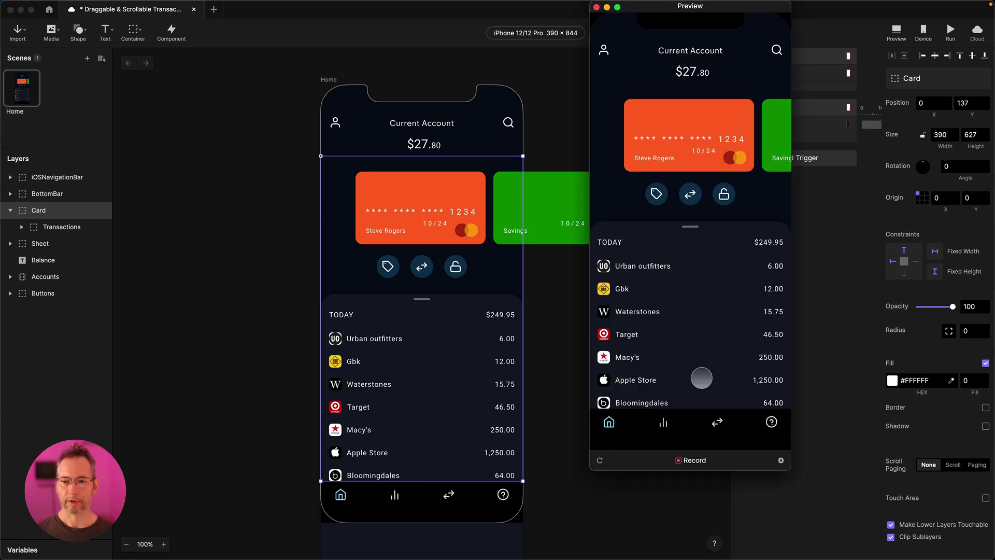
# Step: Drag the transactions sheet up over the cards and back down to reveal the card
pyautogui.moveTo(698, 395); pyautogui.dragTo(678, 154)
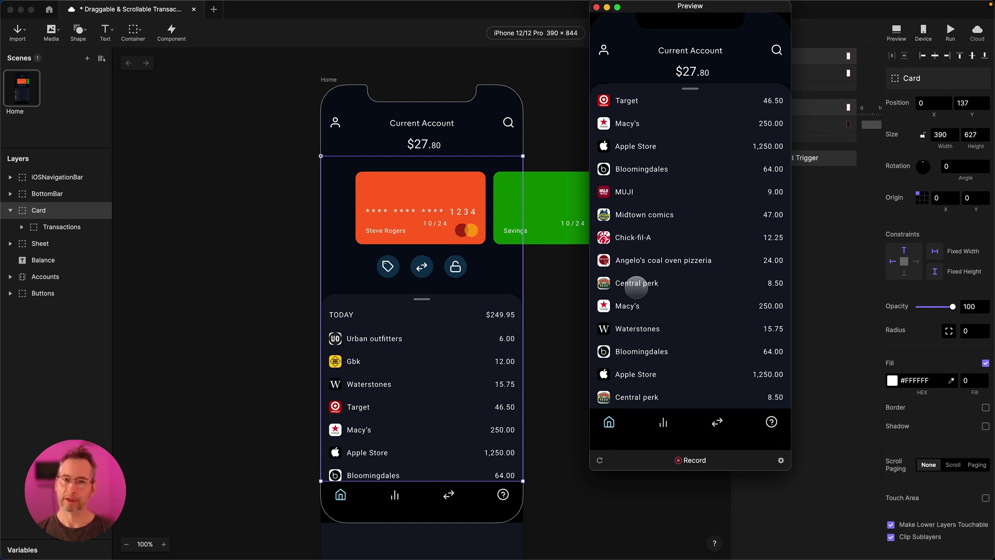
pyautogui.moveTo(691, 270); pyautogui.dragTo(707, 401)
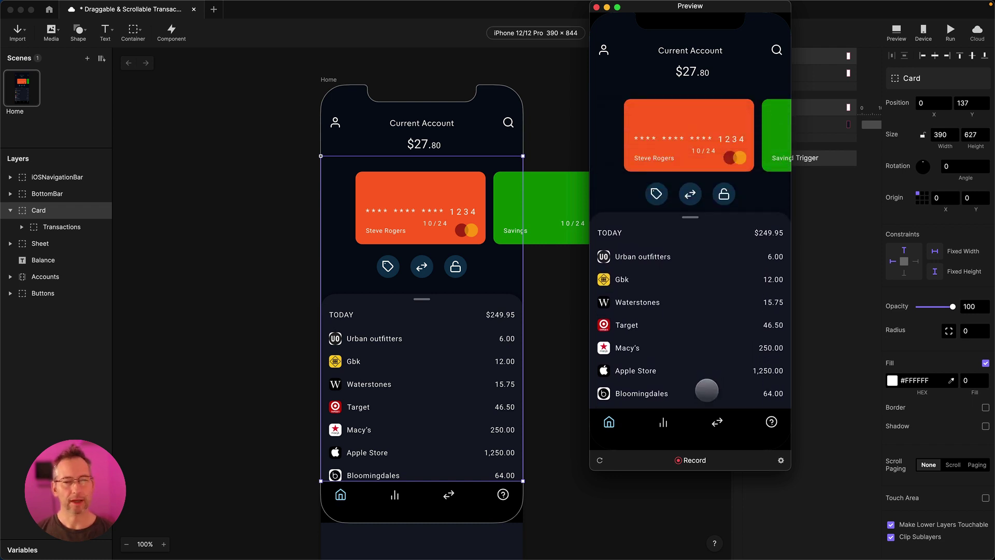
pyautogui.moveTo(700, 331); pyautogui.dragTo(689, 106)
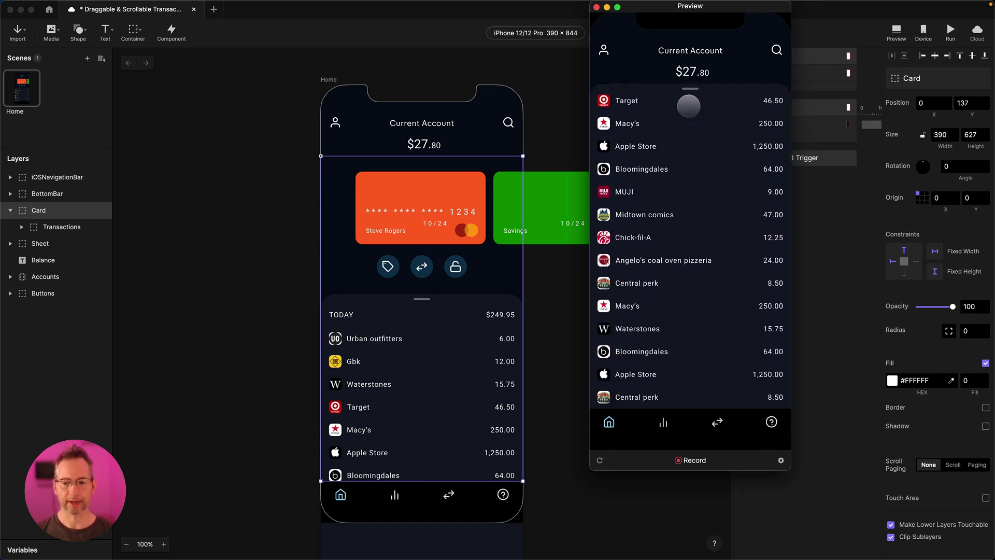
pyautogui.moveTo(686, 202)
pyautogui.mouseDown()
pyautogui.moveTo(684, 301)
pyautogui.moveTo(689, 182)
pyautogui.moveTo(669, 325)
pyautogui.moveTo(687, 200)
pyautogui.mouseUp()
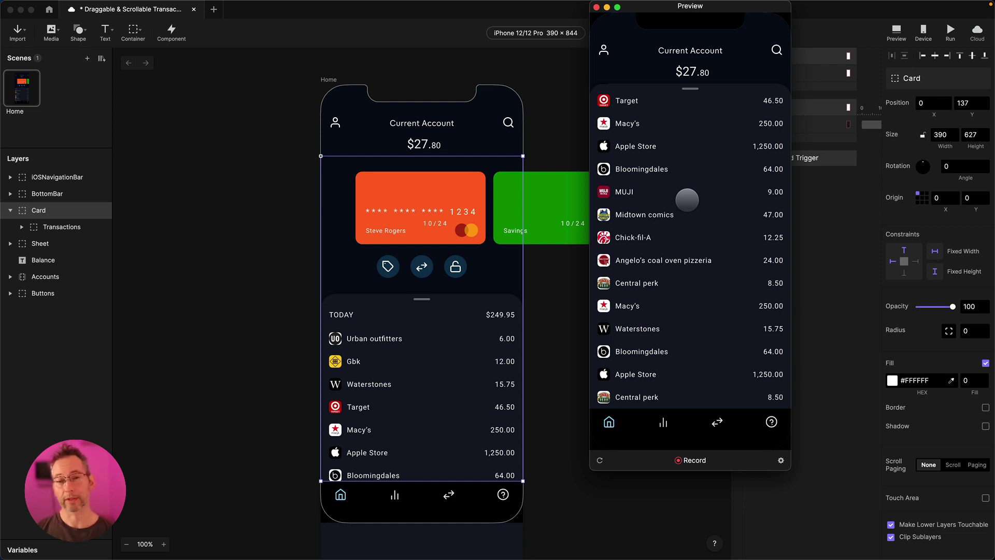
pyautogui.moveTo(673, 147); pyautogui.dragTo(669, 383)
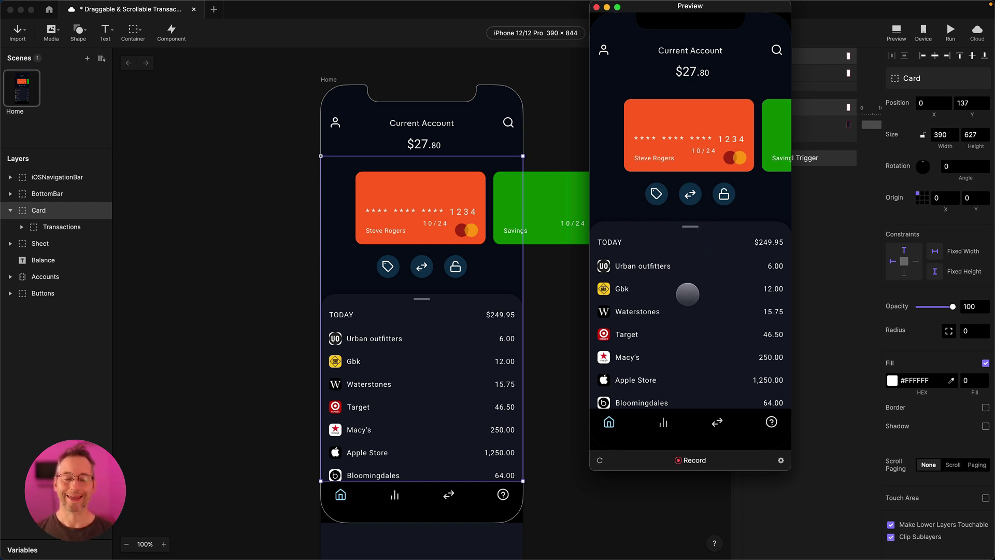
# Step: Pull the sheet up again, scroll the transaction list, and drag it down and up
pyautogui.moveTo(679, 368); pyautogui.dragTo(676, 239)
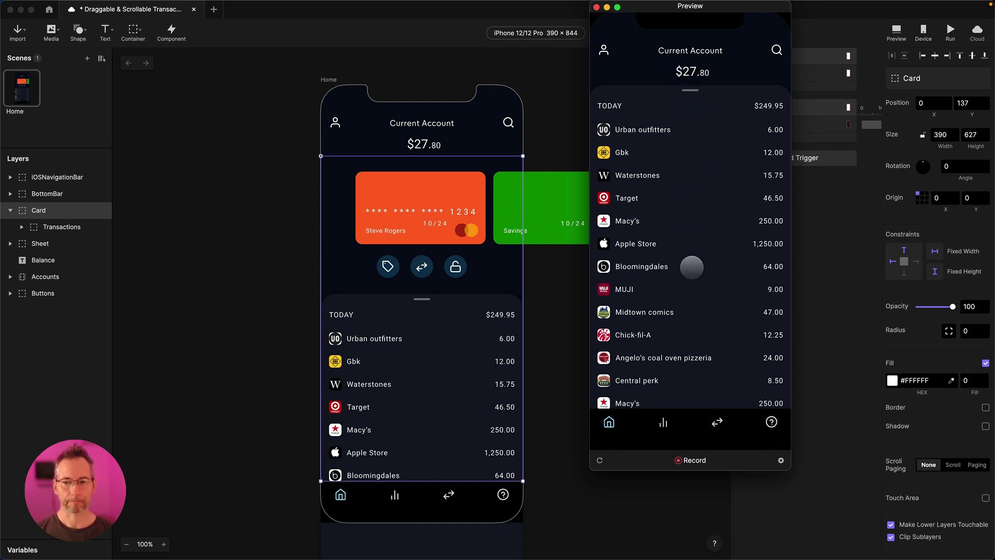
pyautogui.scroll(3, 706, 222)
pyautogui.moveTo(706, 221); pyautogui.dragTo(696, 418)
pyautogui.moveTo(703, 383); pyautogui.dragTo(699, 278)
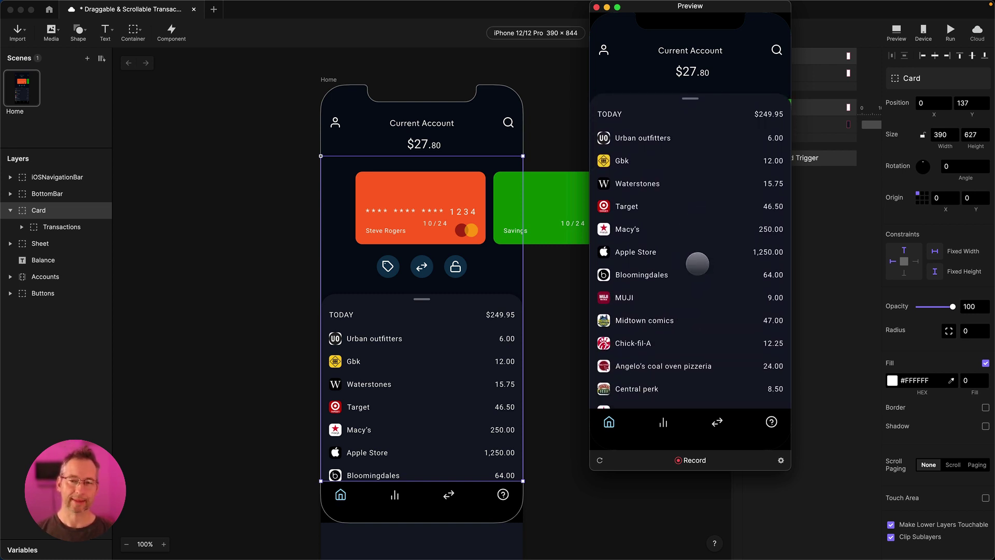